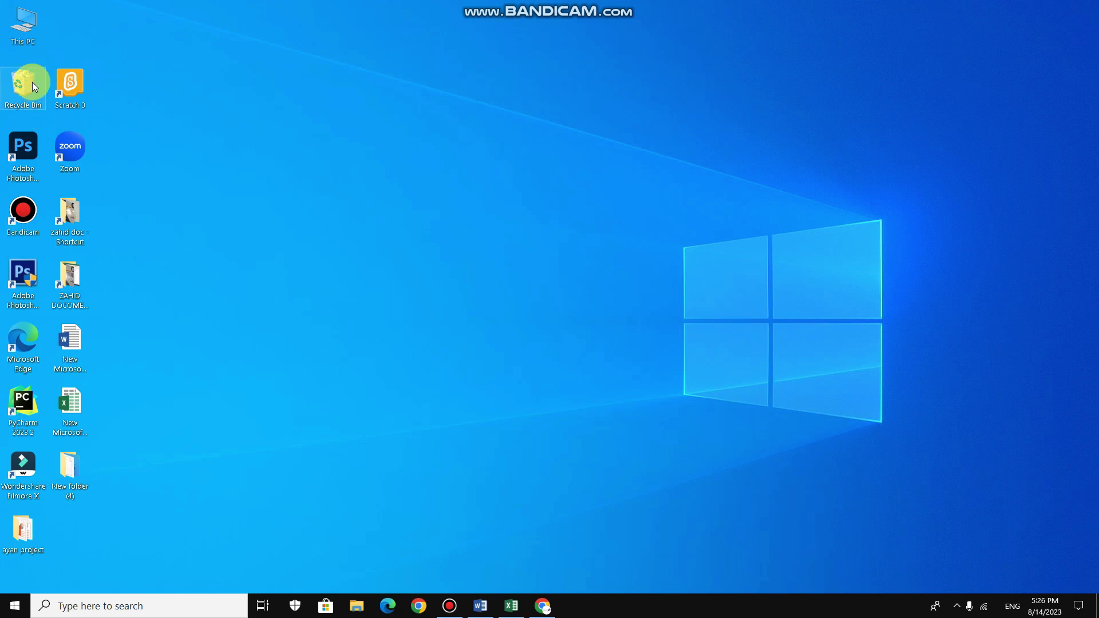
Move the Scratch 3 desktop shortcut to the middle of the desktop and back to its original place
mouse_move(74, 83)
mouse_down()
mouse_move(184, 103)
mouse_move(541, 221)
mouse_move(517, 227)
mouse_up()
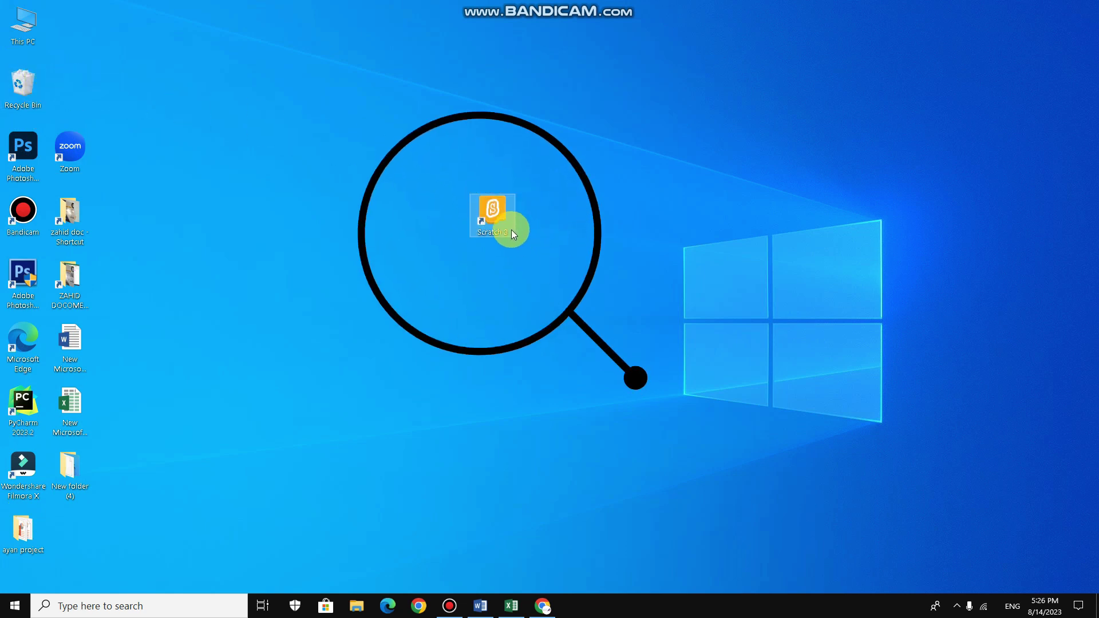
drag(499, 216, 75, 86)
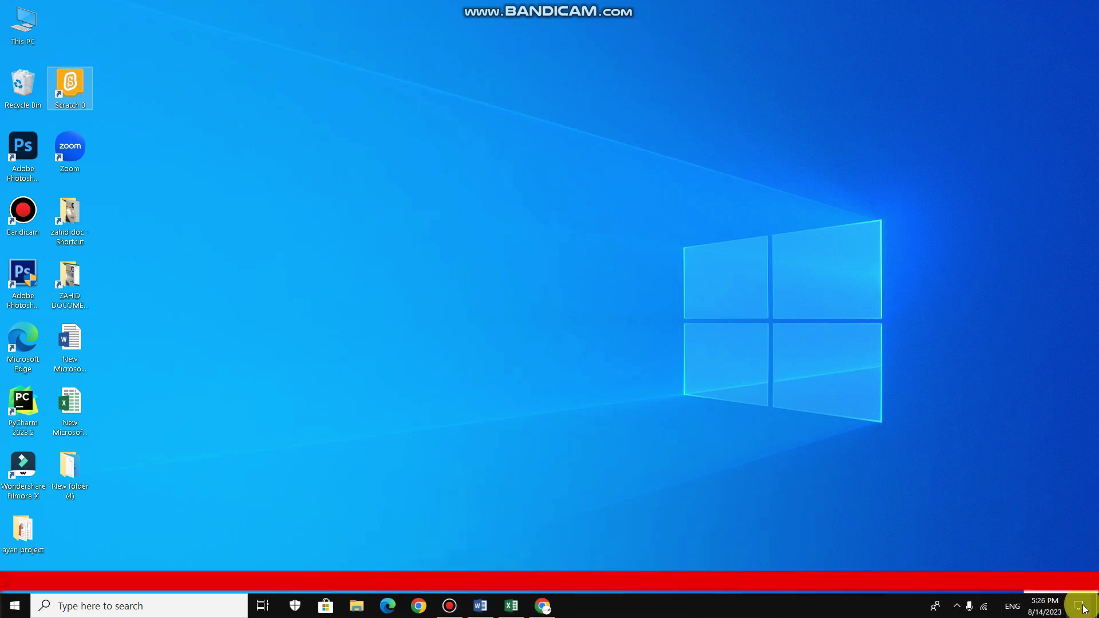
Browse the Start menu's alphabetical list of installed apps from beginning to end, expand the CapCut folder, and dismiss it
click(14, 608)
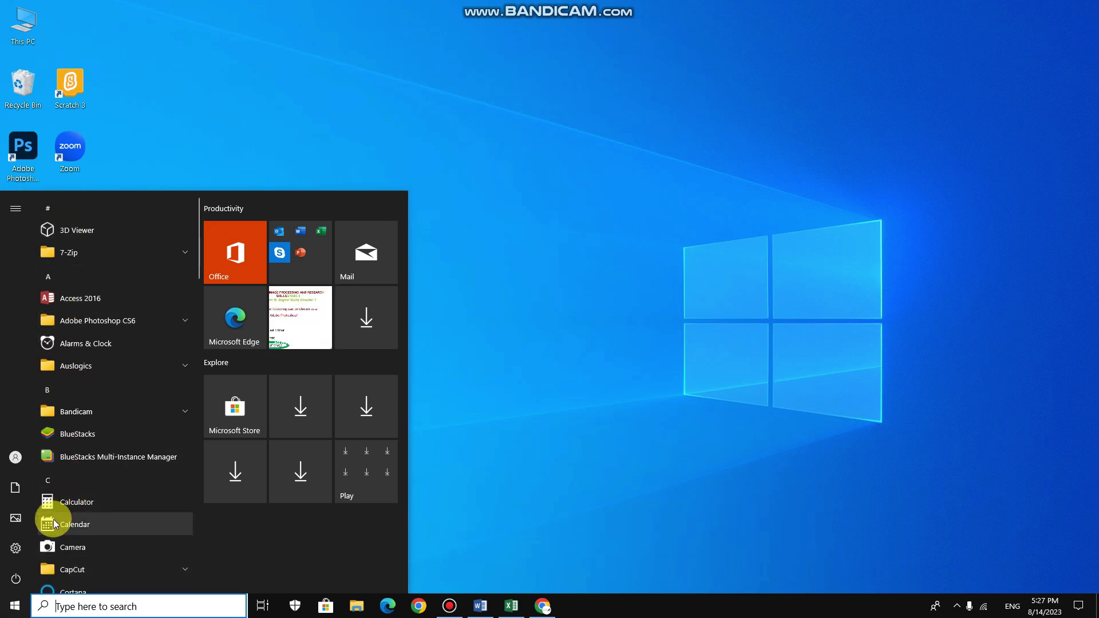
mouse_move(26, 553)
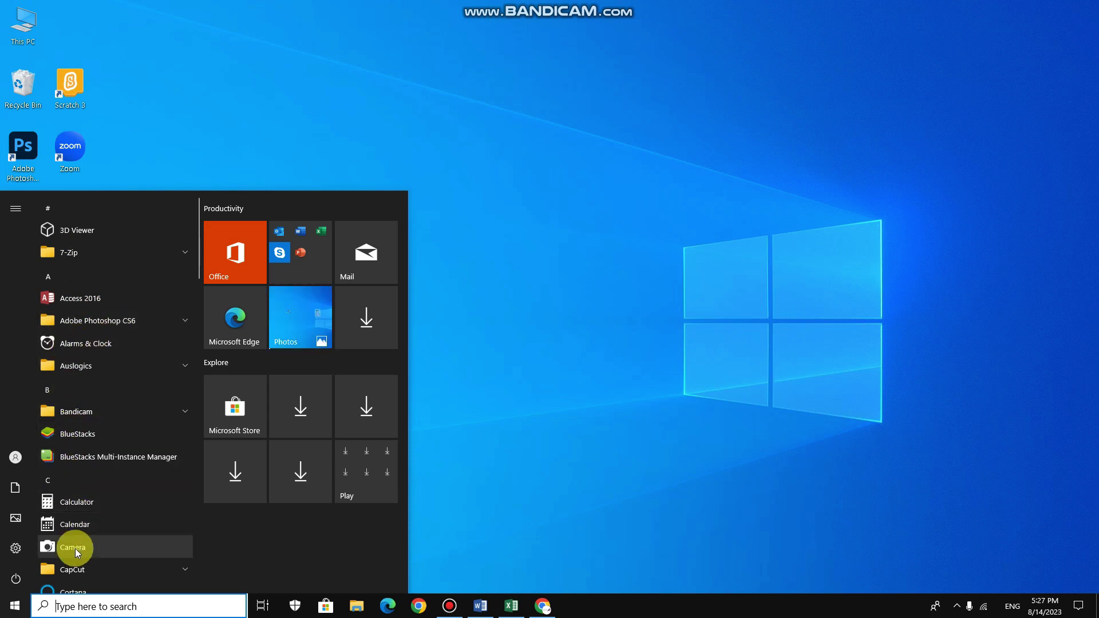
click(185, 569)
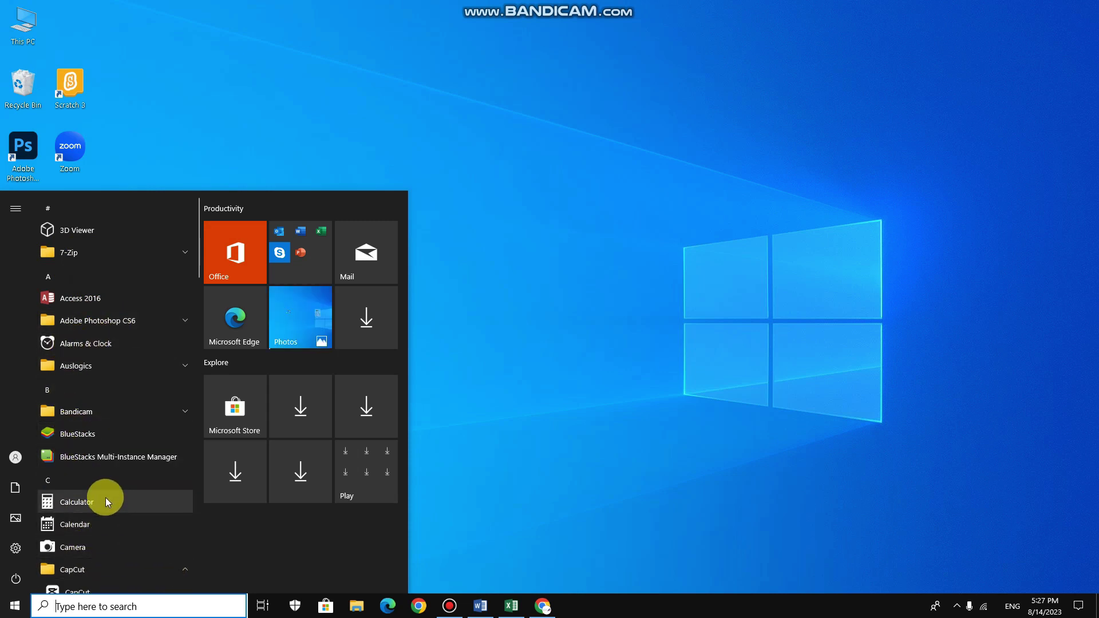
scroll(105, 497, down, 5)
scroll(104, 497, down, 5)
scroll(106, 497, up, 8)
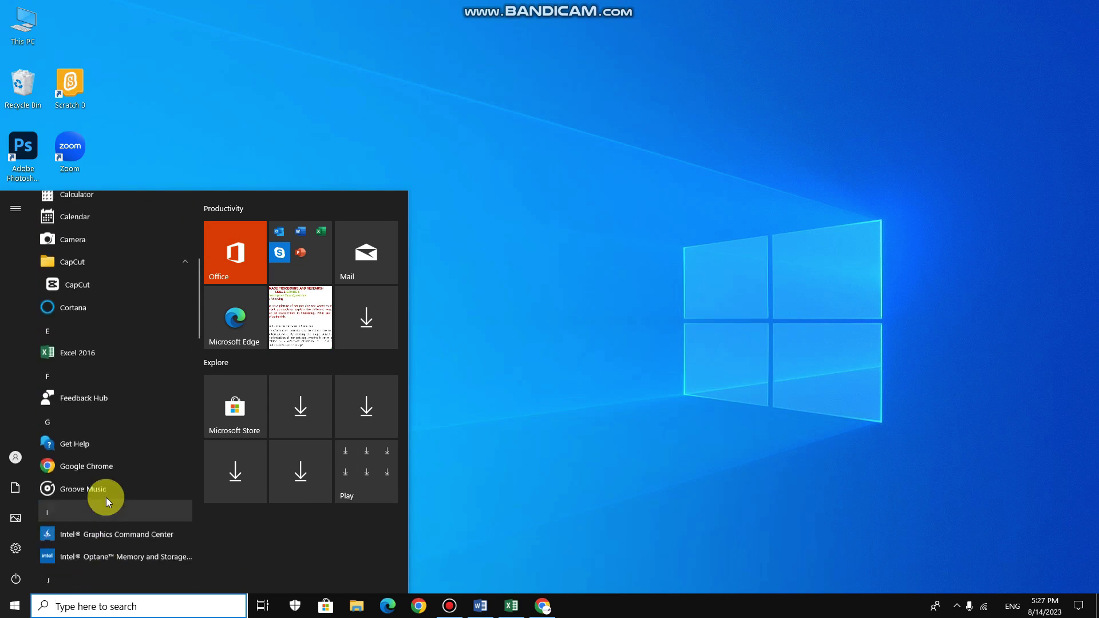
scroll(105, 500, down, 10)
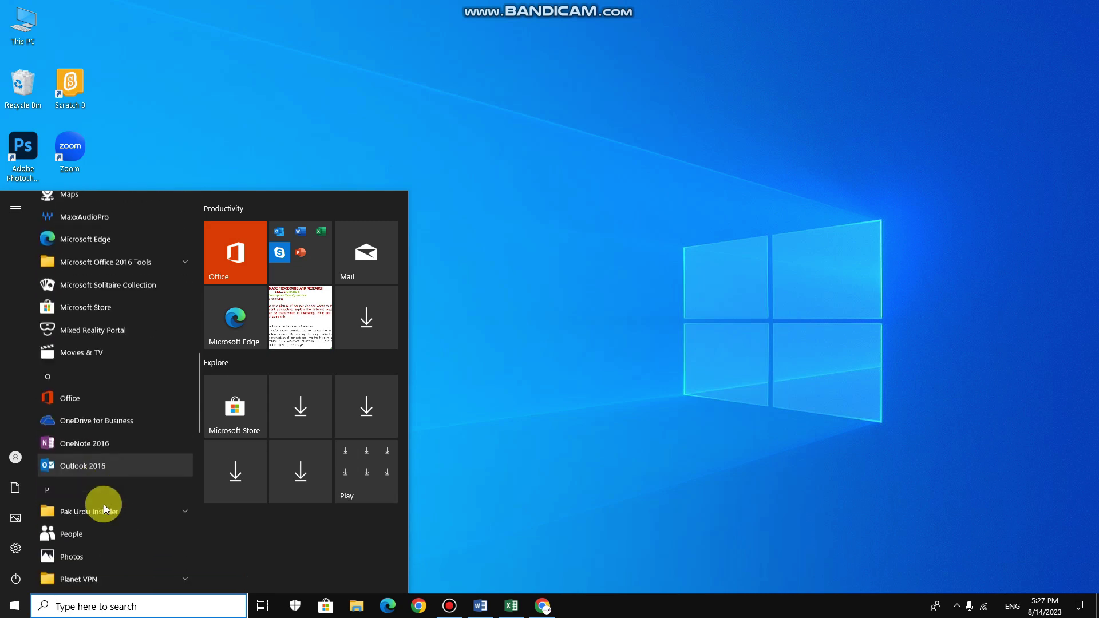
scroll(104, 504, down, 6)
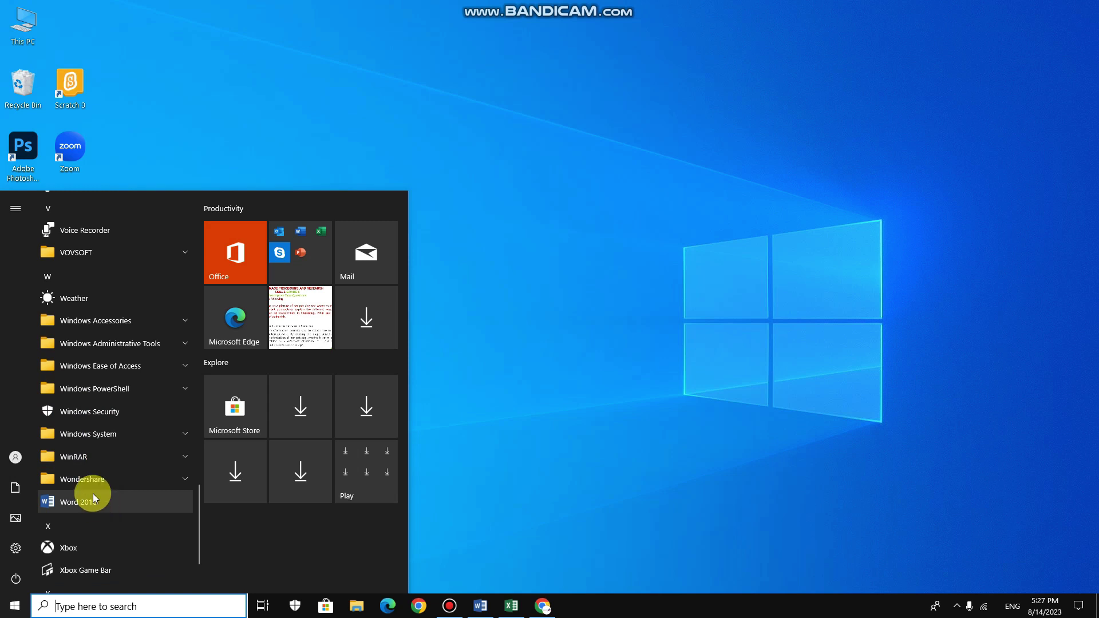
scroll(70, 521, down, 2)
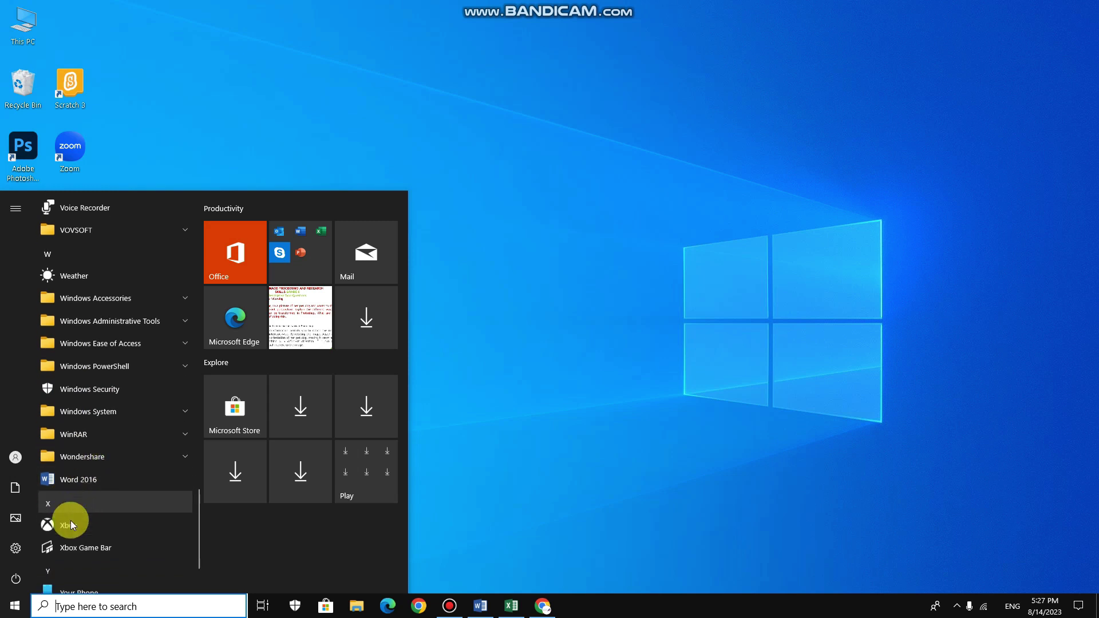
scroll(71, 520, up, 12)
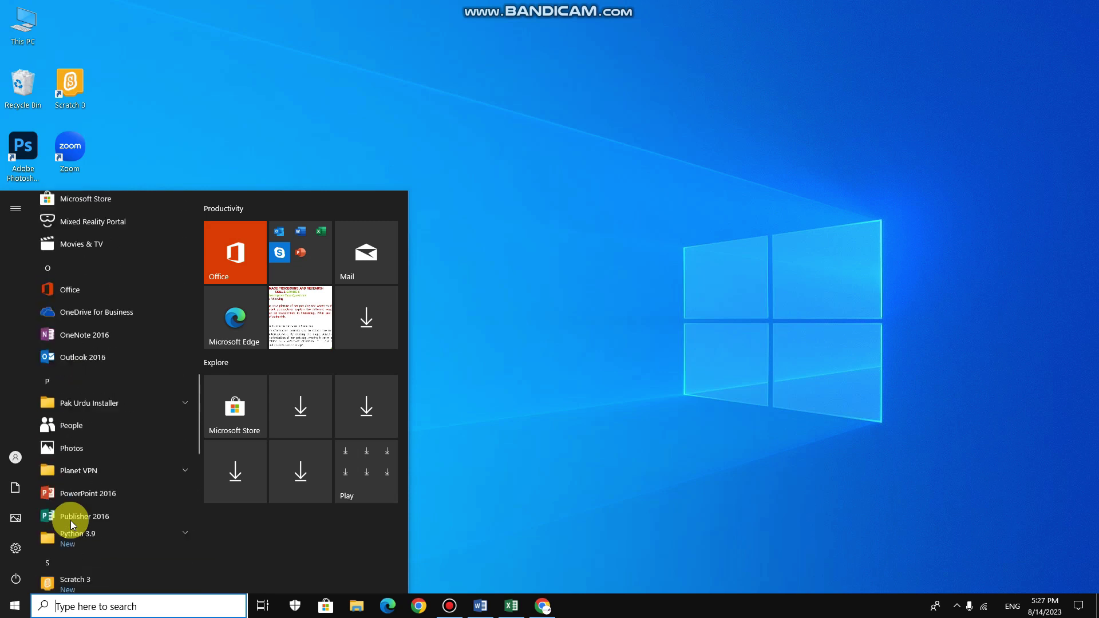
scroll(70, 518, up, 10)
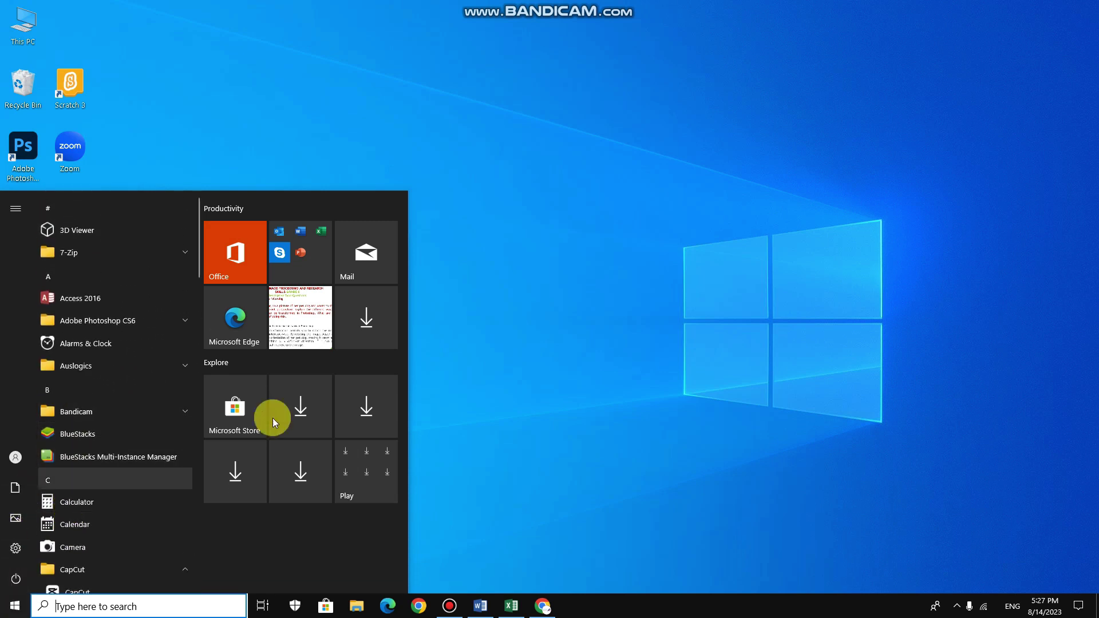
click(512, 369)
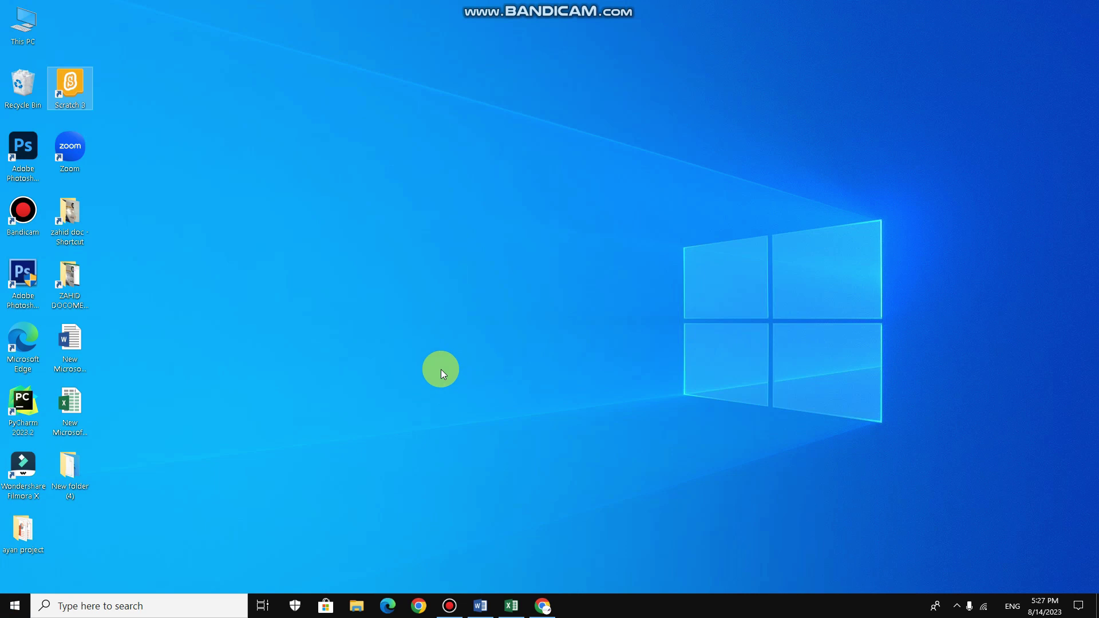
Open and dismiss the Start menu twice
click(16, 607)
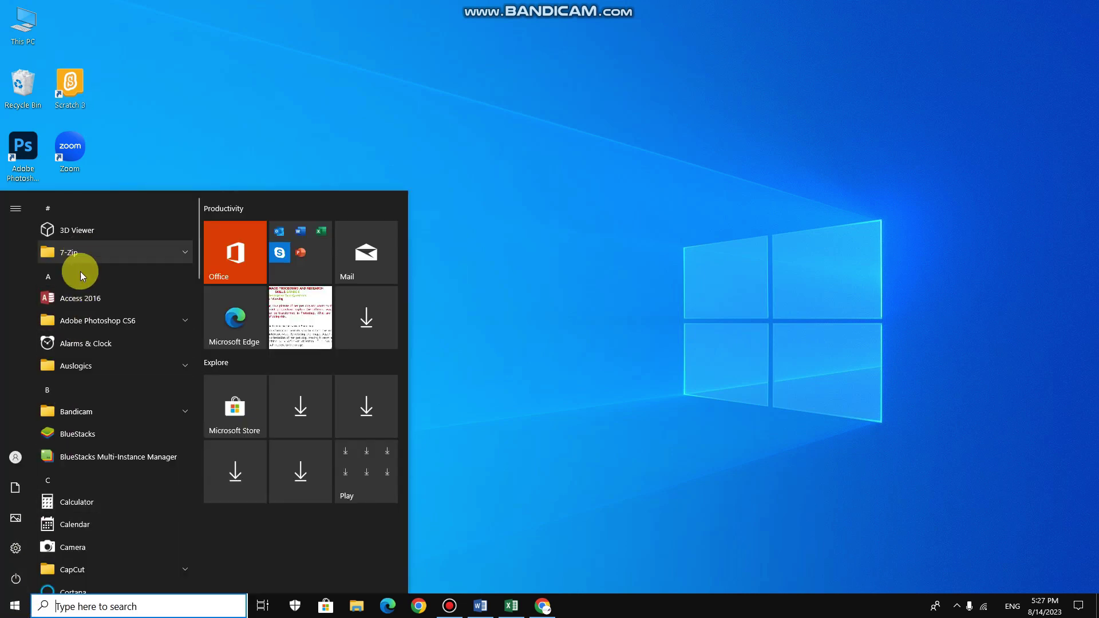
click(460, 341)
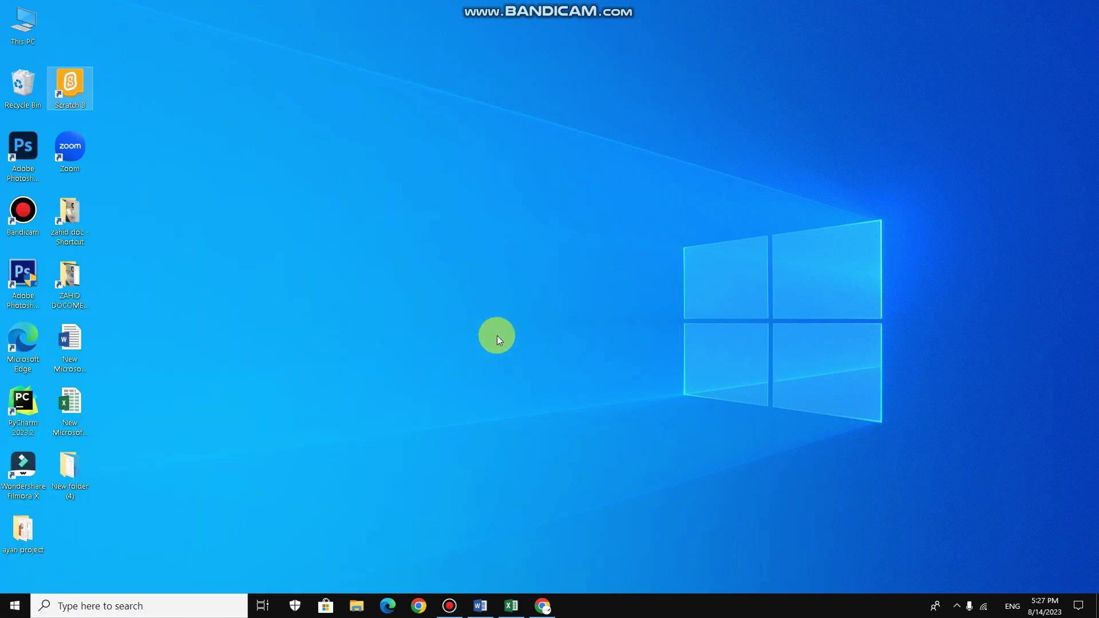
key(super)
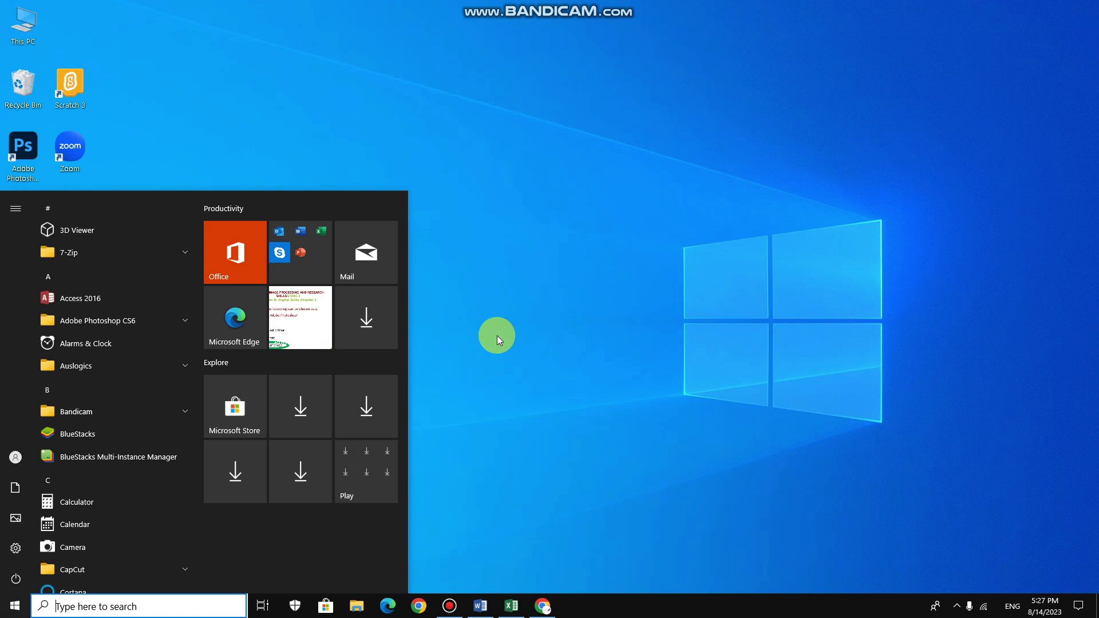
key(super)
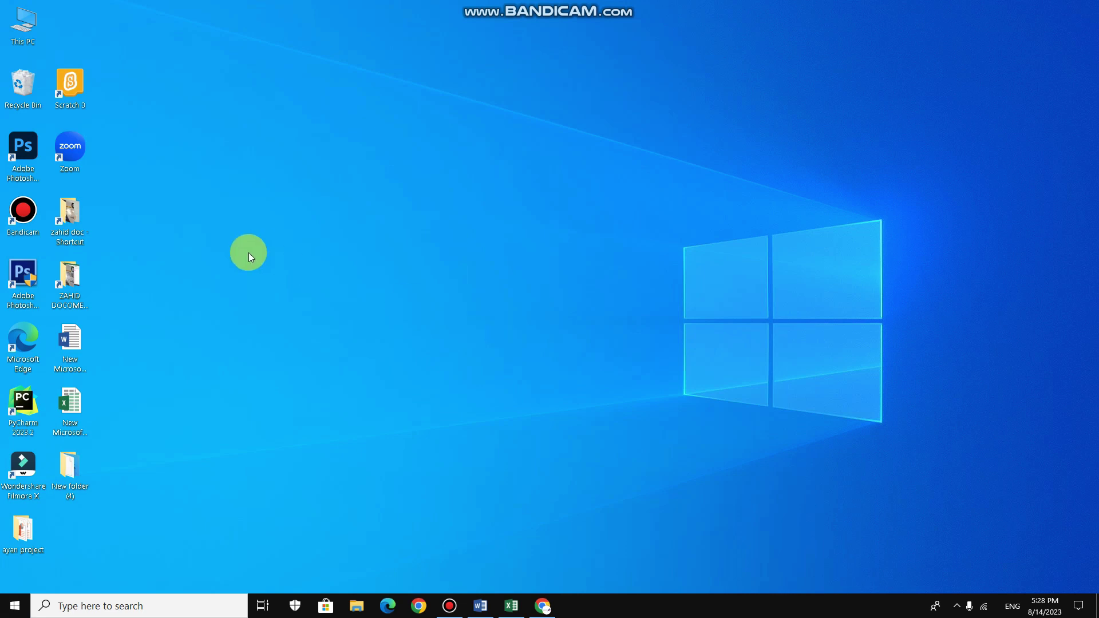
Open This PC and look over its folders and drives
double_click(25, 24)
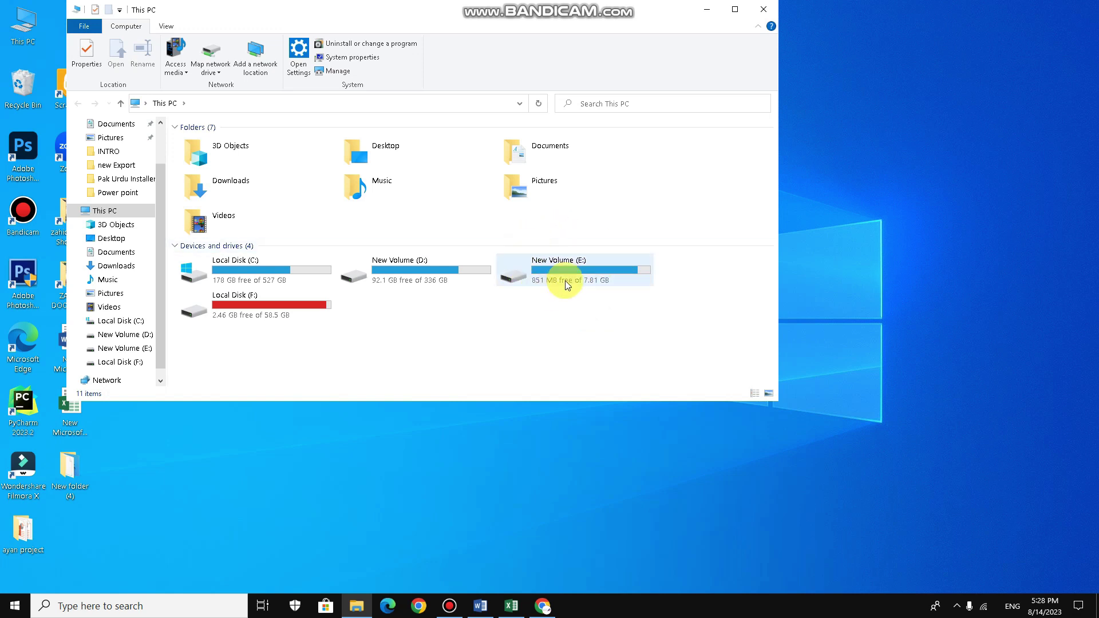
click(420, 267)
click(537, 300)
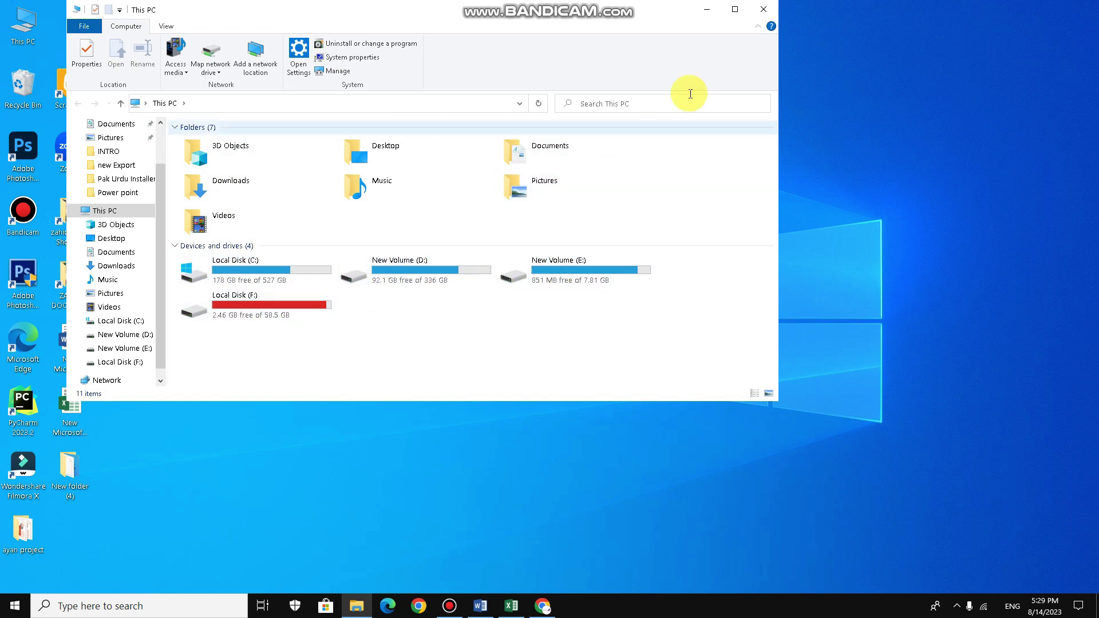
click(764, 10)
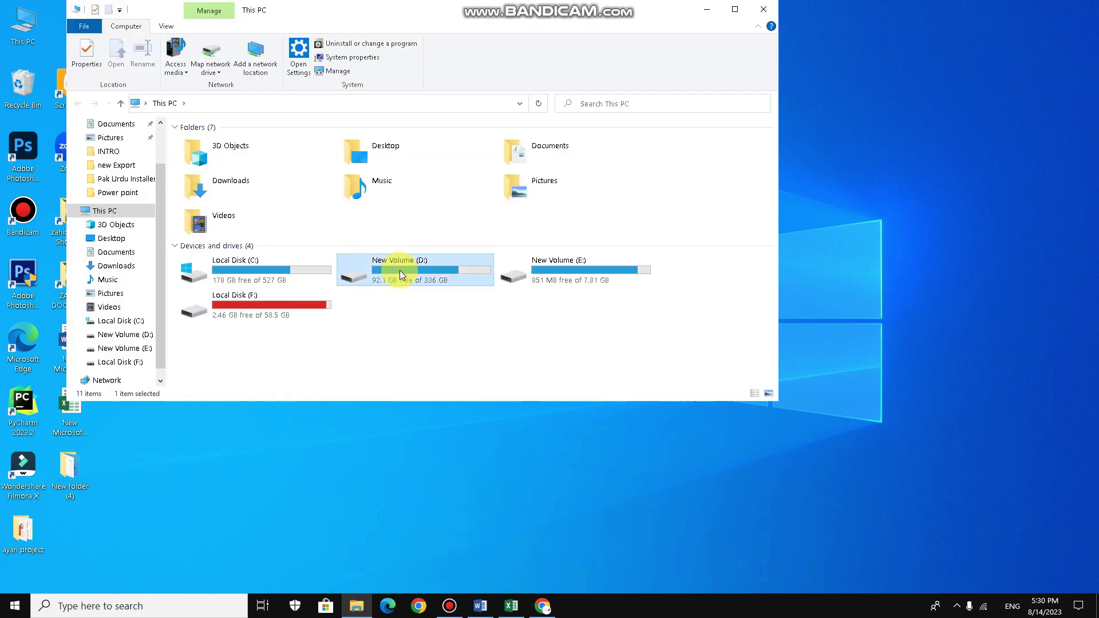
View the properties of New Volume (D:), cancel them without changes, and close the This PC window
right_click(399, 270)
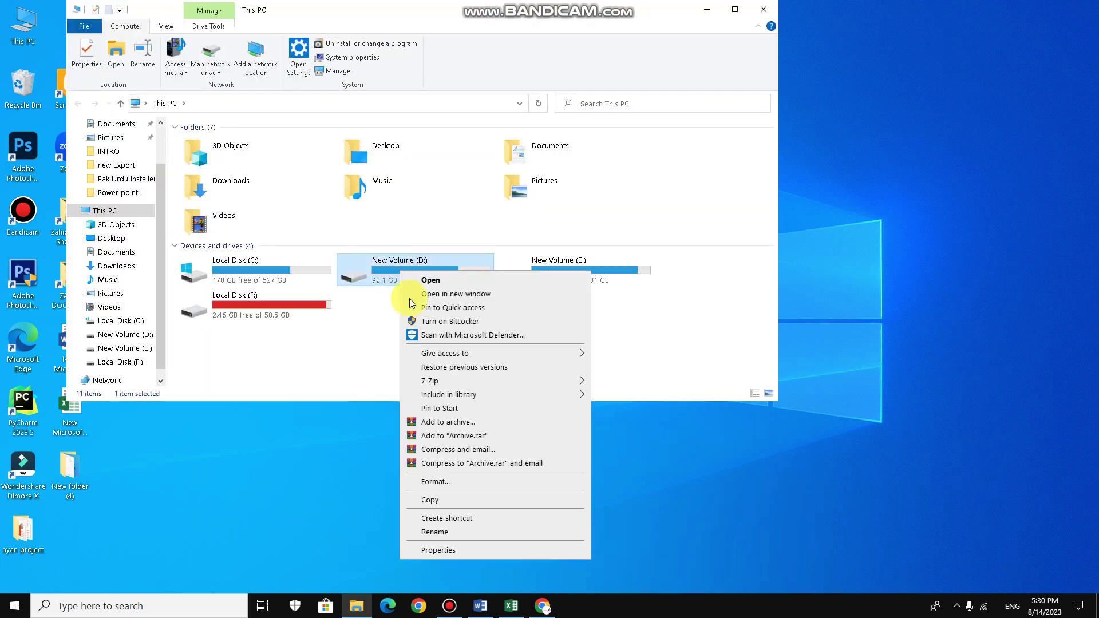
click(446, 553)
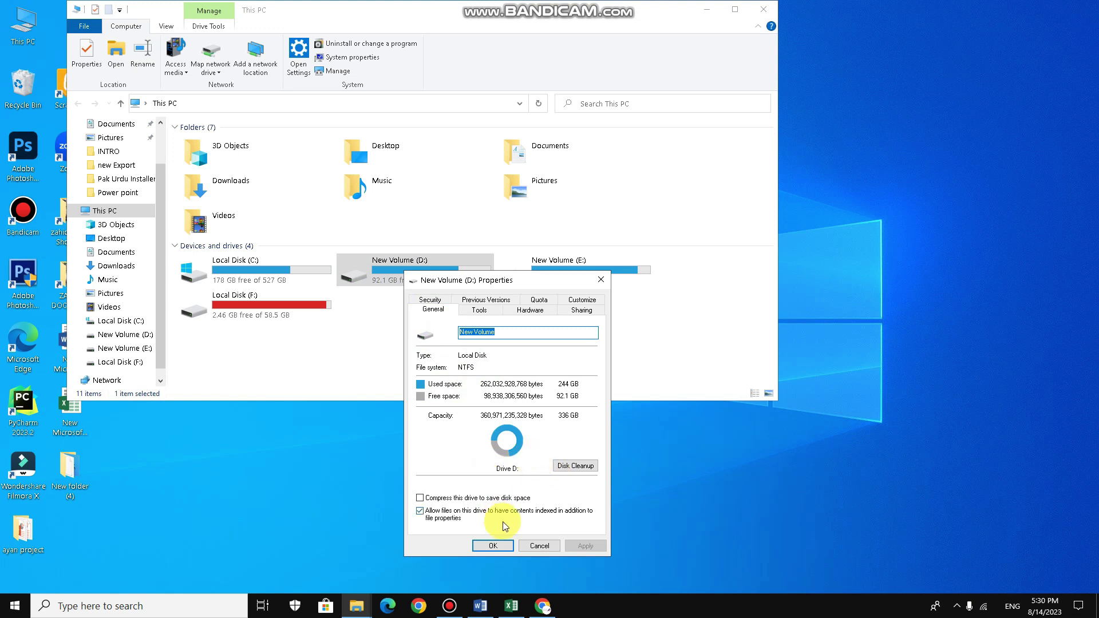
click(533, 546)
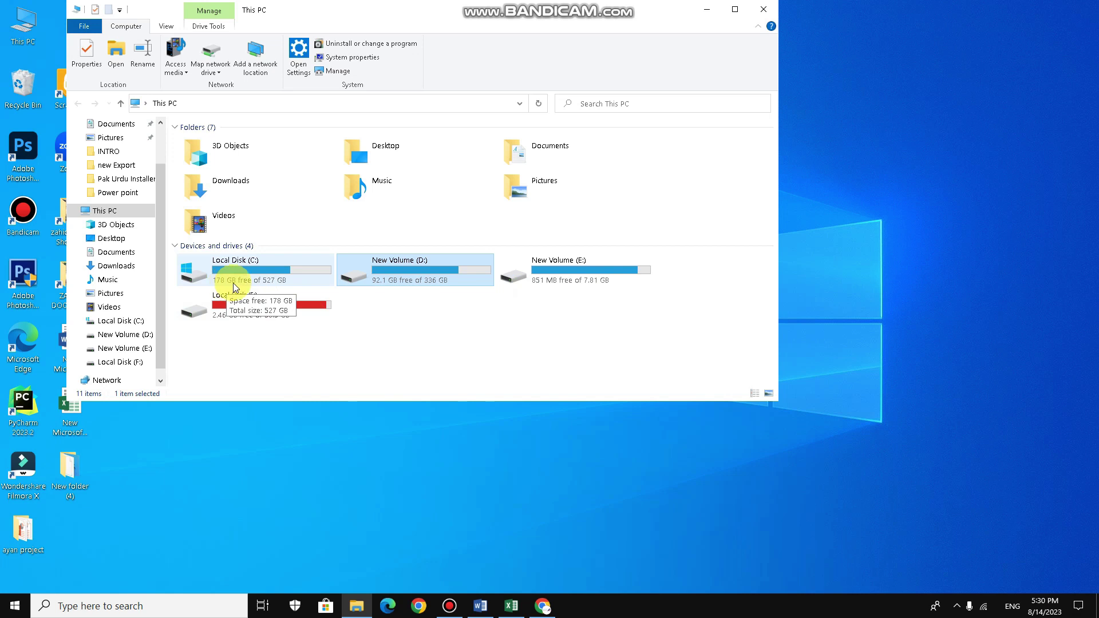
click(765, 10)
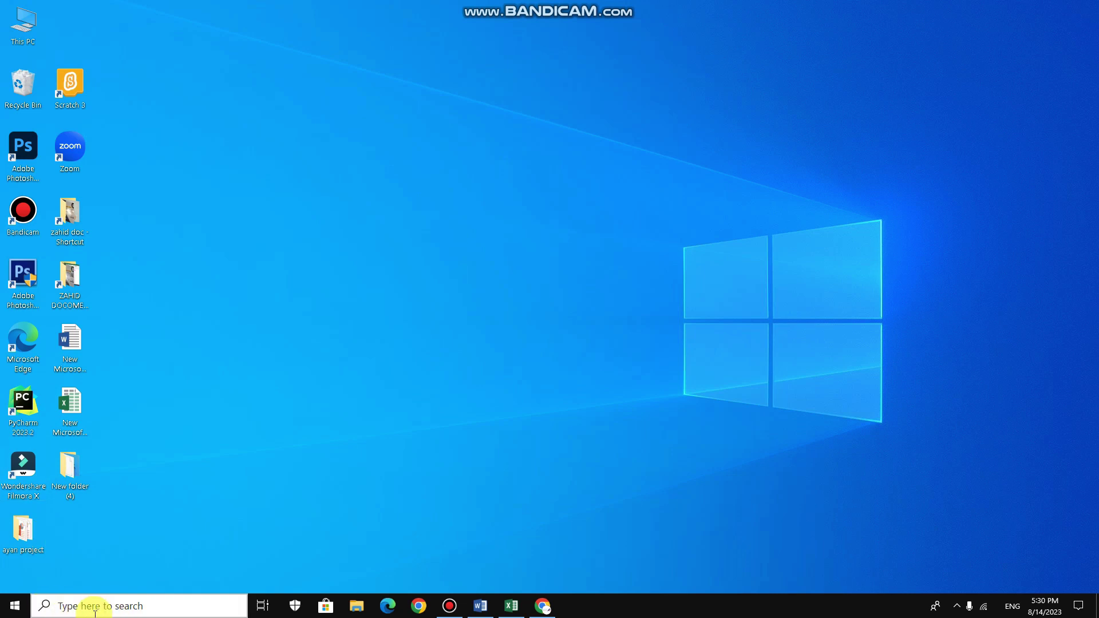
Open Windows search and look through its Apps, Documents, Settings and Music categories
click(146, 605)
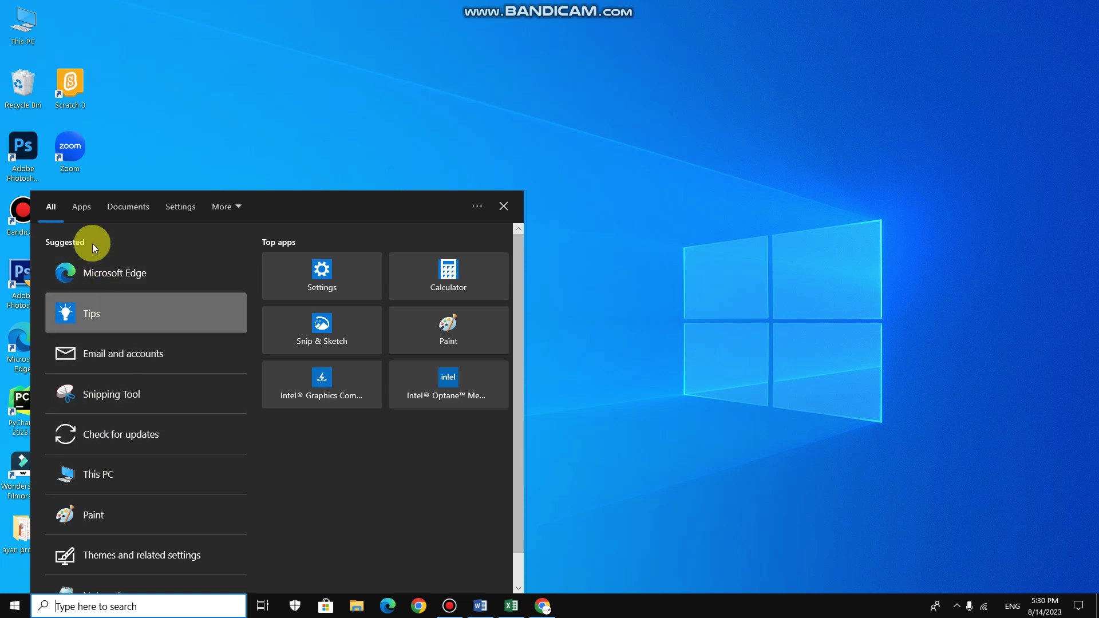
click(82, 209)
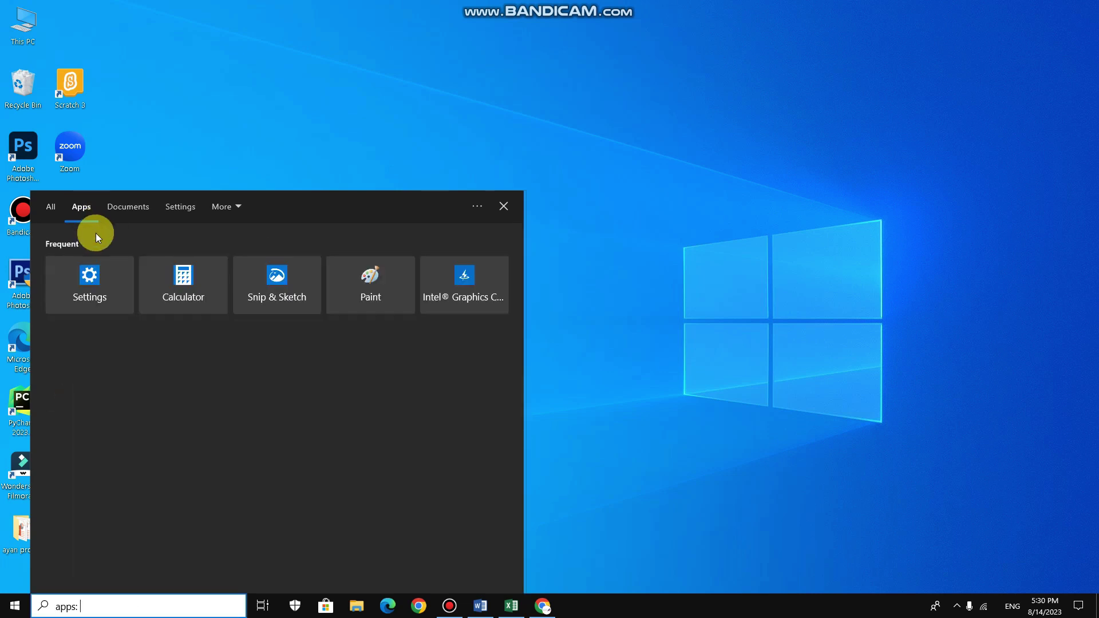
click(132, 208)
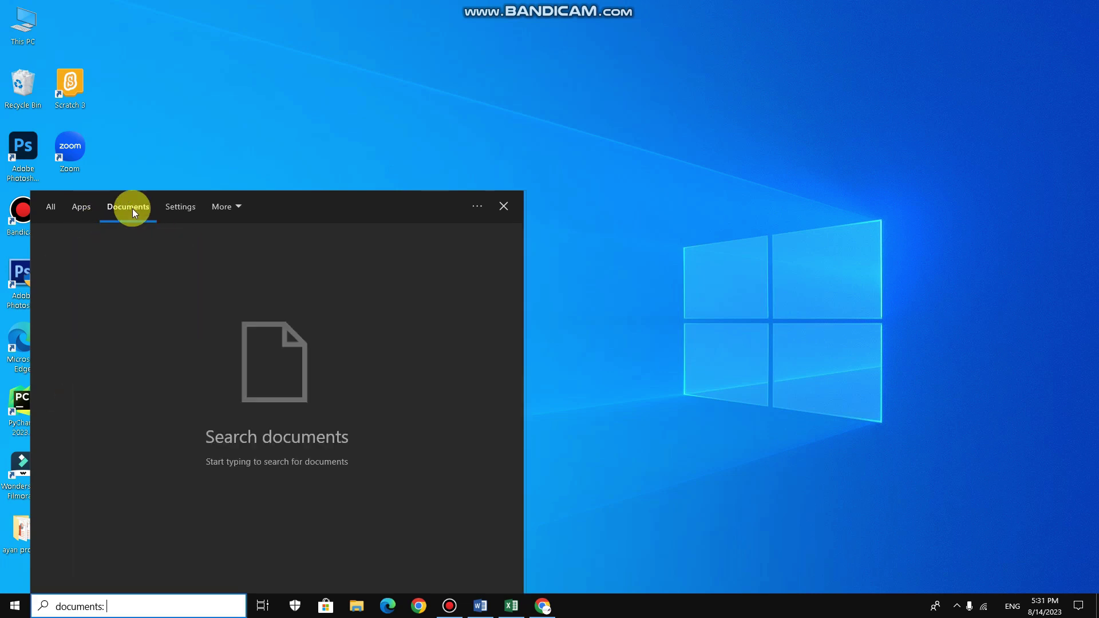
click(172, 206)
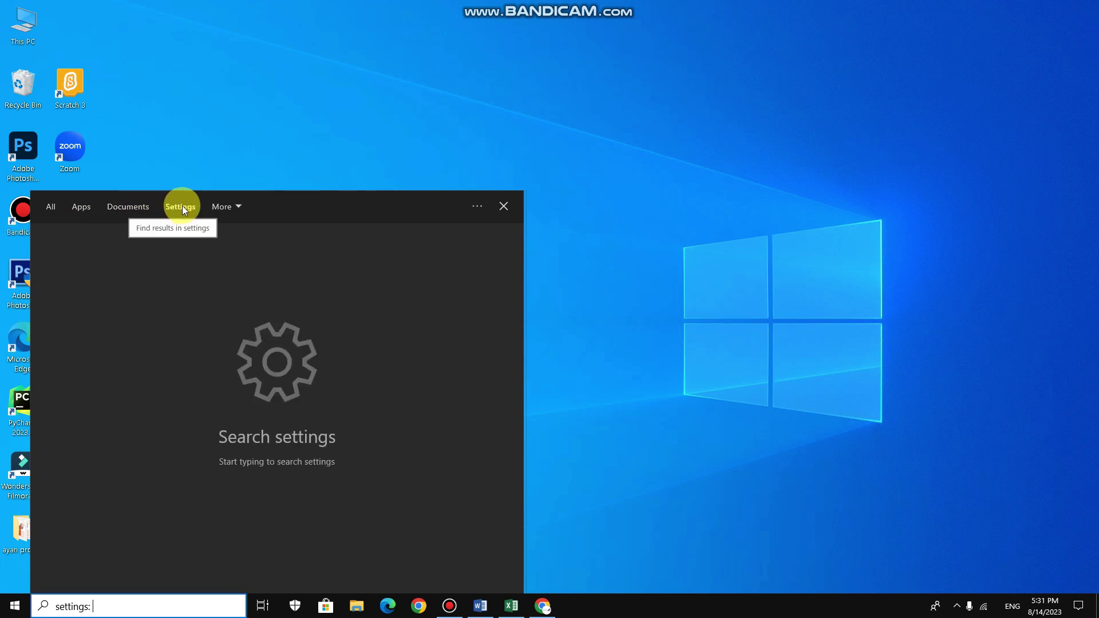
click(225, 208)
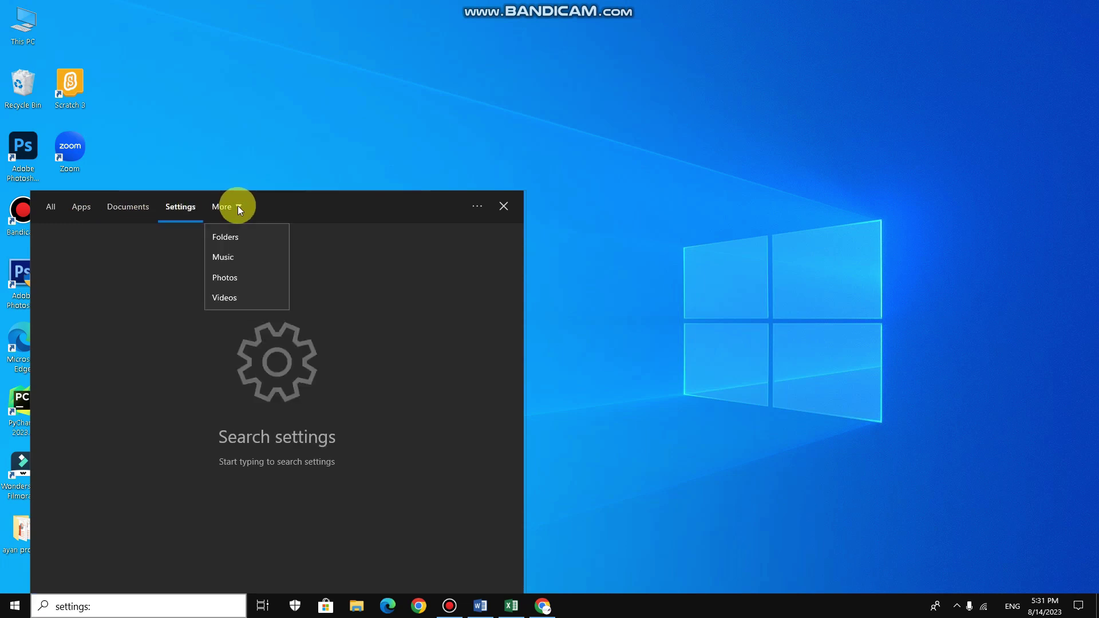
click(227, 261)
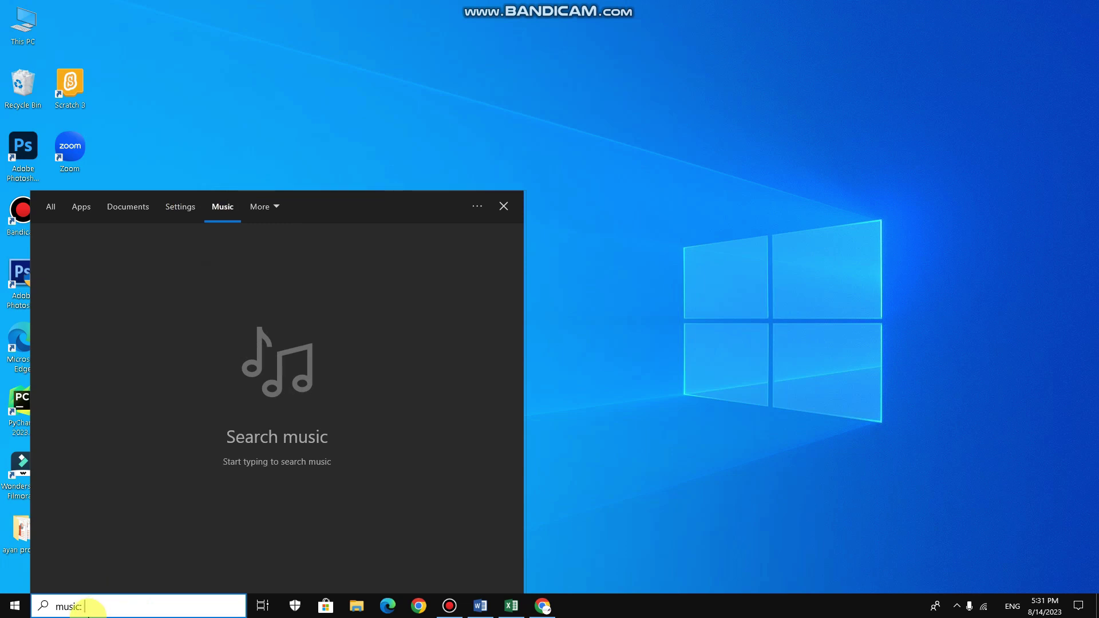
Replace the music filter with a search for "office", launch the Office app from the results, and close it
drag(92, 608, 41, 610)
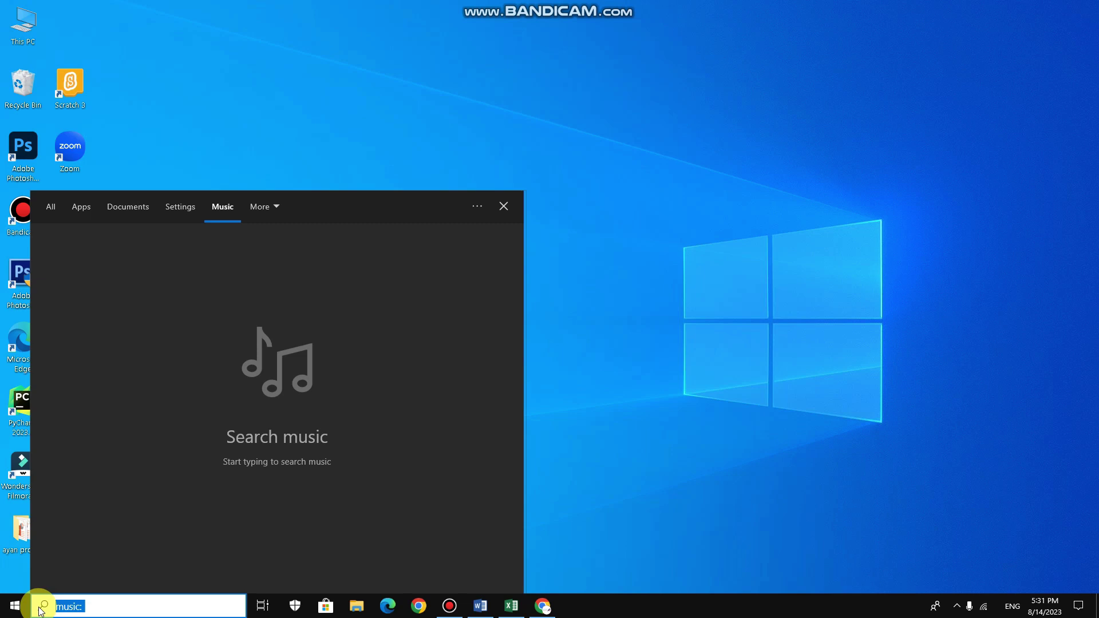
text(office)
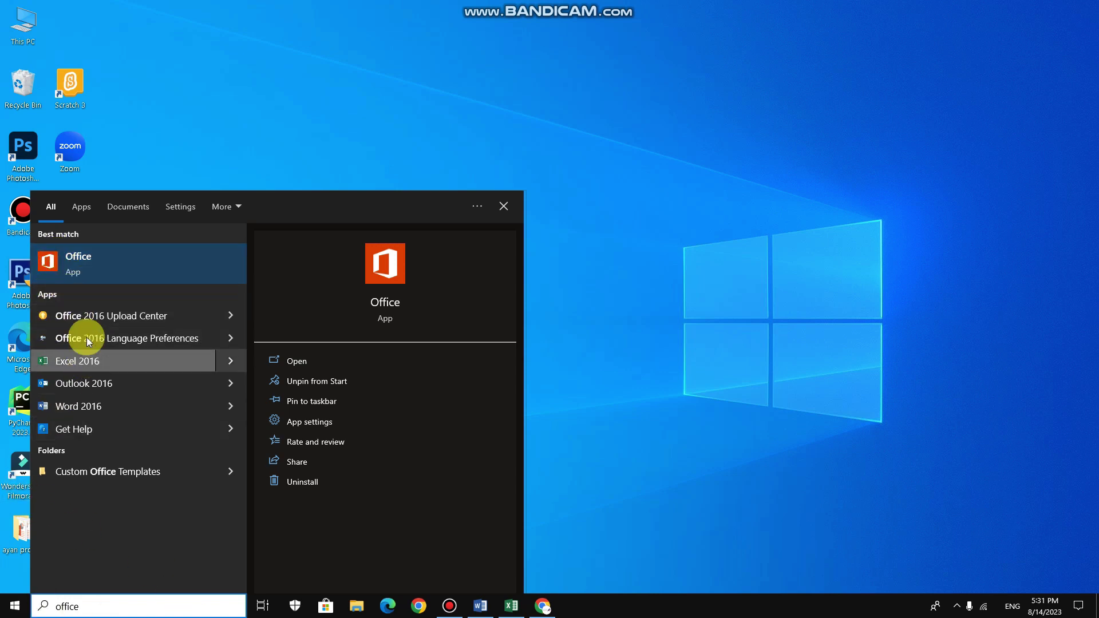
click(77, 260)
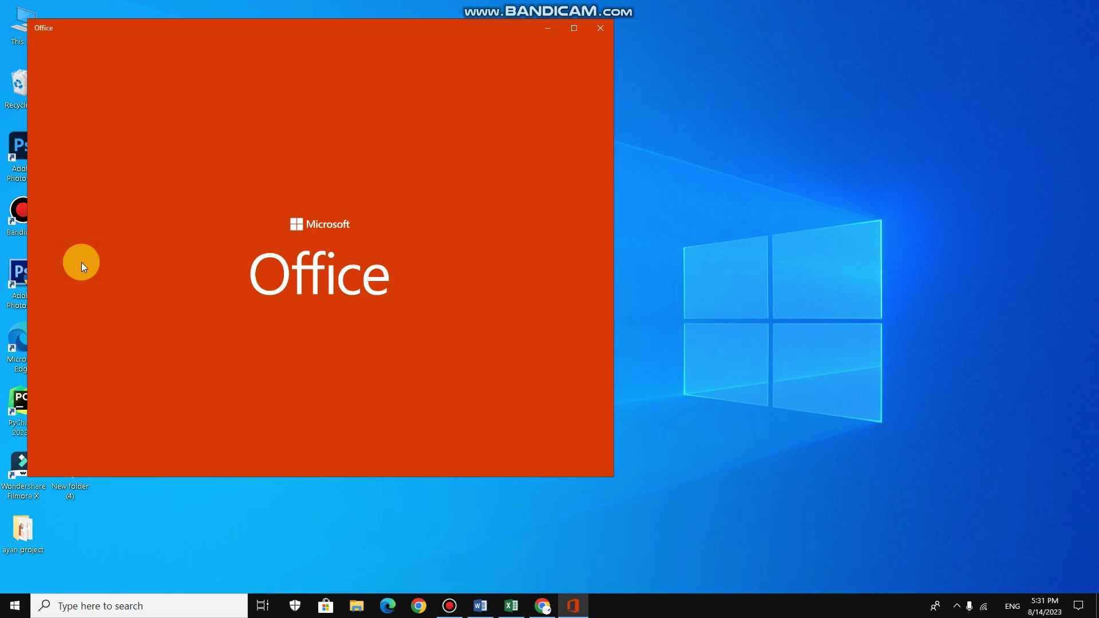
click(600, 30)
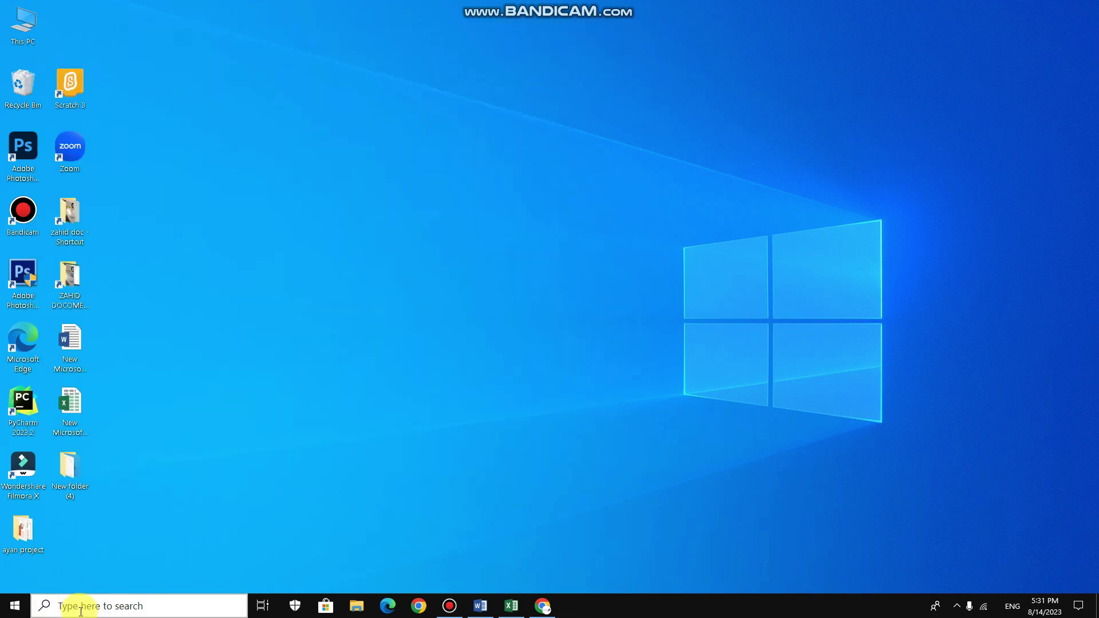
Launch Paint from the suggested apps in Windows search
click(66, 610)
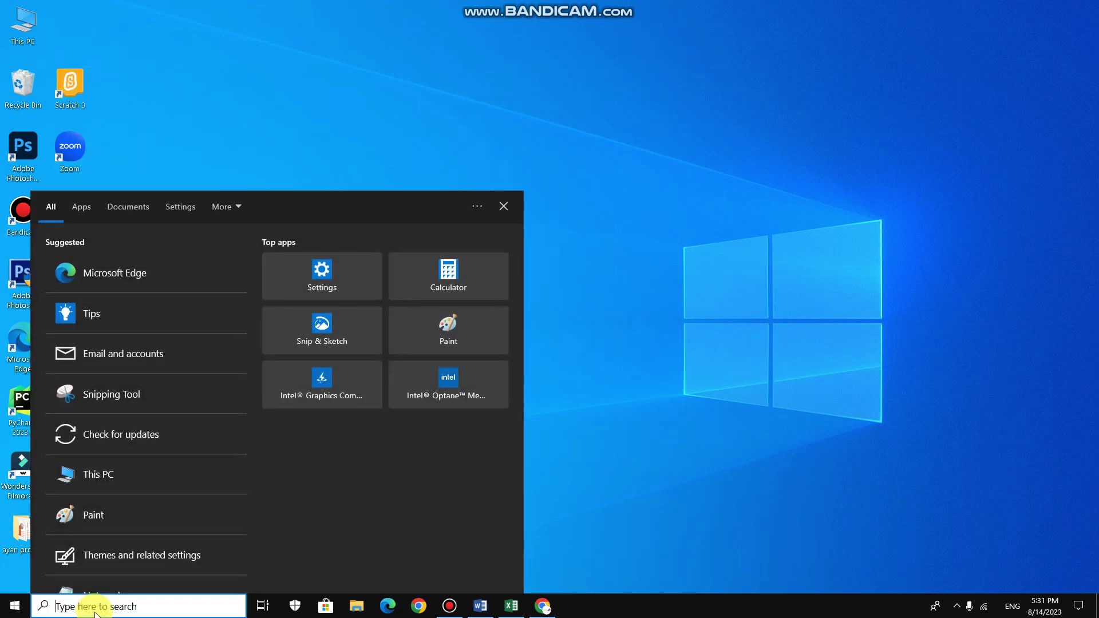
click(92, 515)
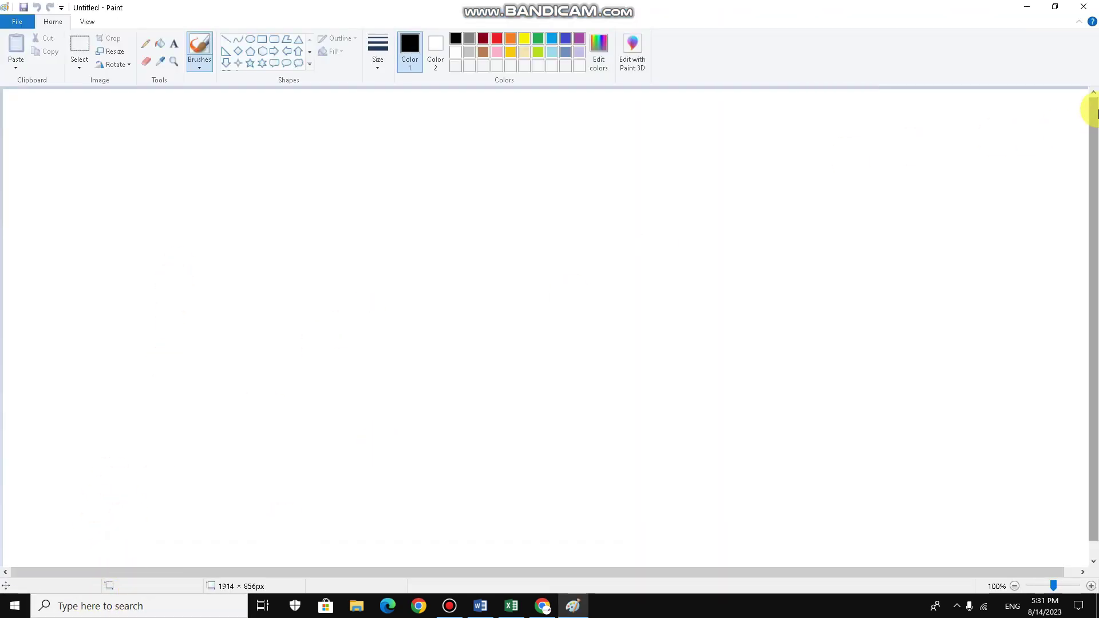
Close Paint and bring the open Word, Excel and Chrome windows to the front one after another
click(1083, 7)
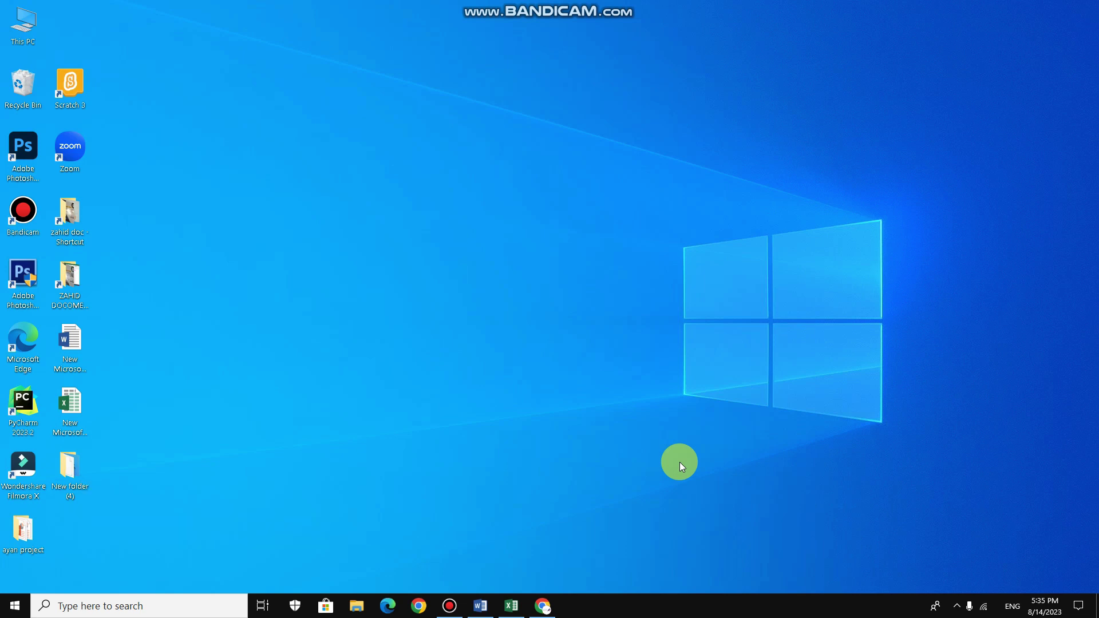
click(480, 606)
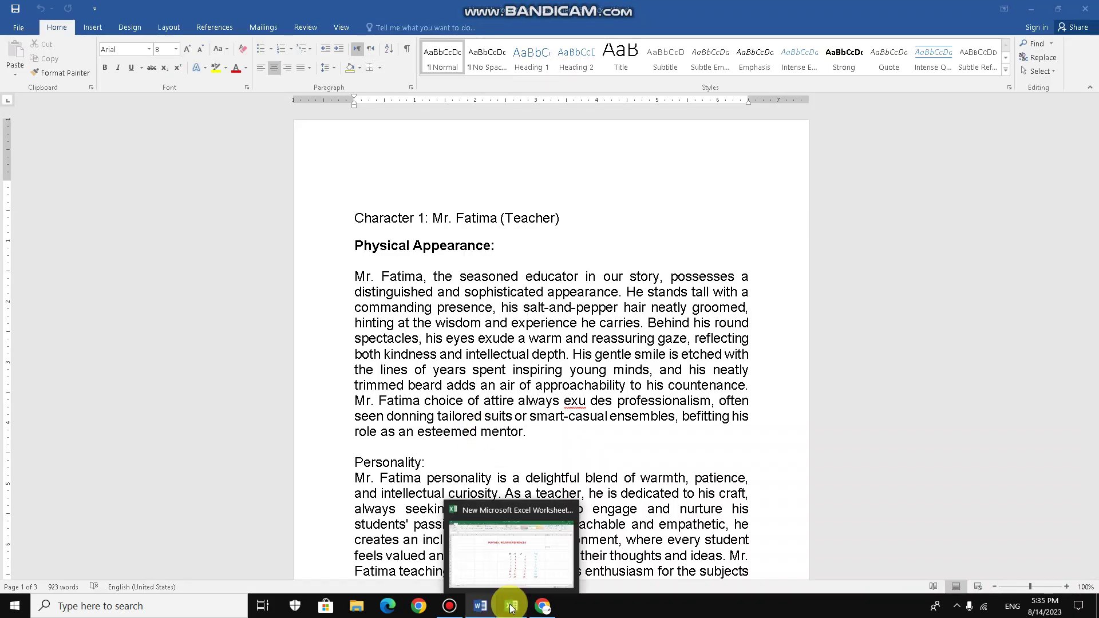
click(511, 606)
click(540, 606)
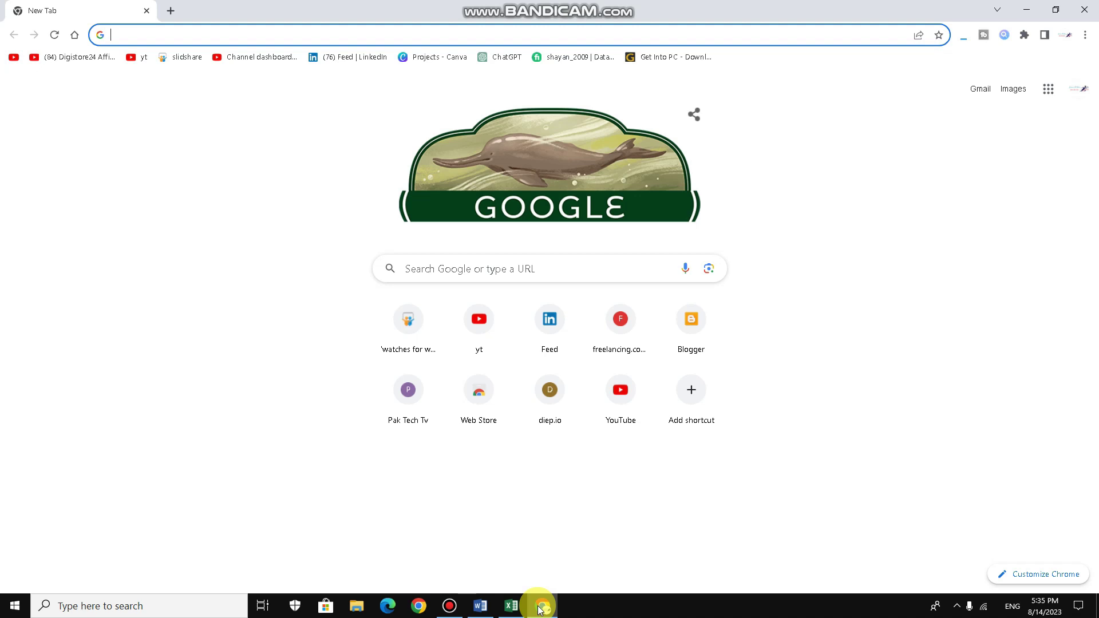
Minimize the Chrome, Excel and Word windows to show the desktop
click(1026, 16)
click(1025, 14)
click(1028, 12)
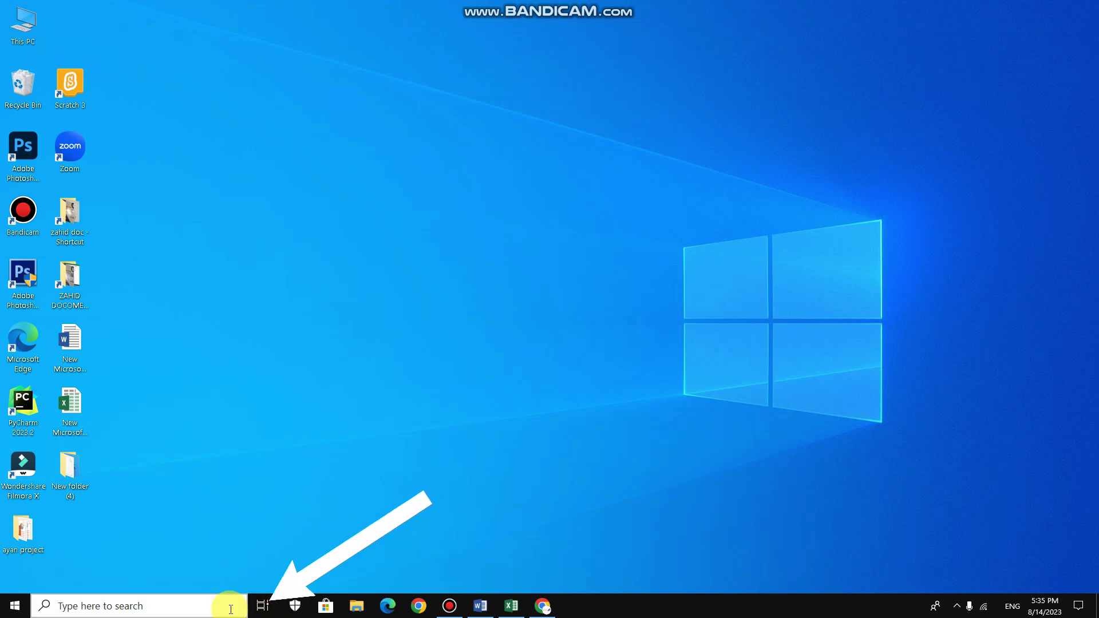
Look over the open windows in Task View and use it to switch to the Excel worksheet and the Chrome window
click(263, 605)
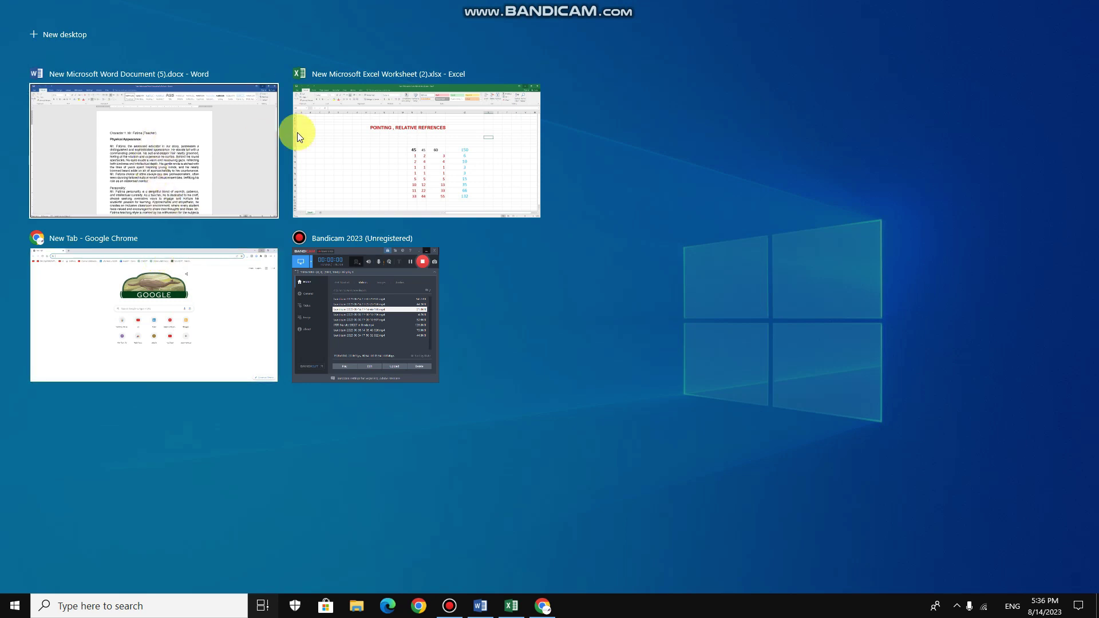
click(262, 607)
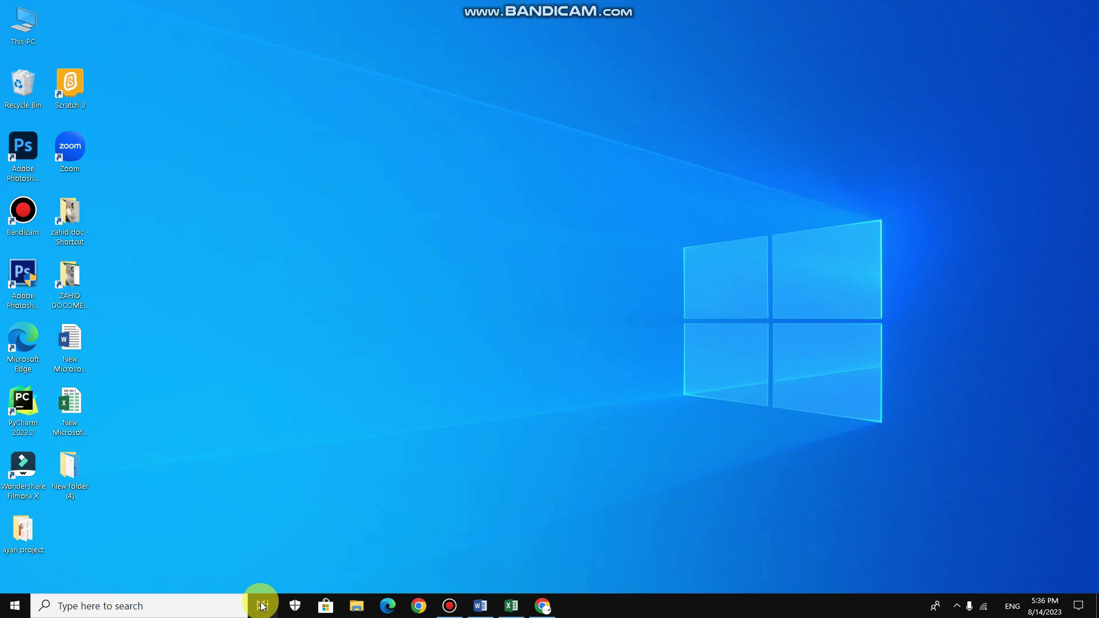
key(super+Tab)
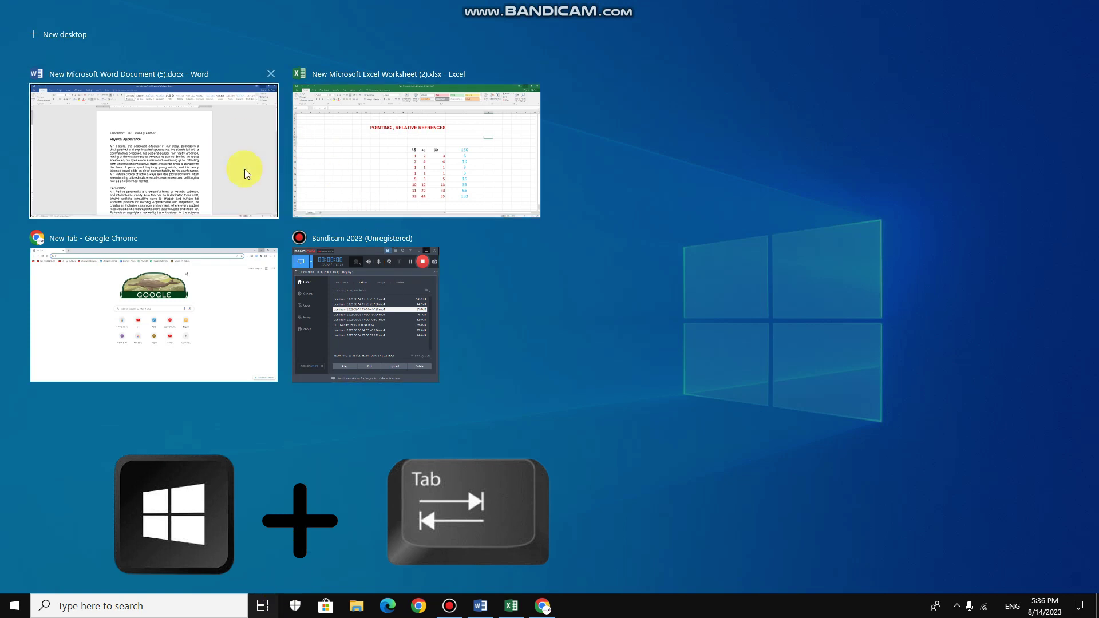
click(412, 149)
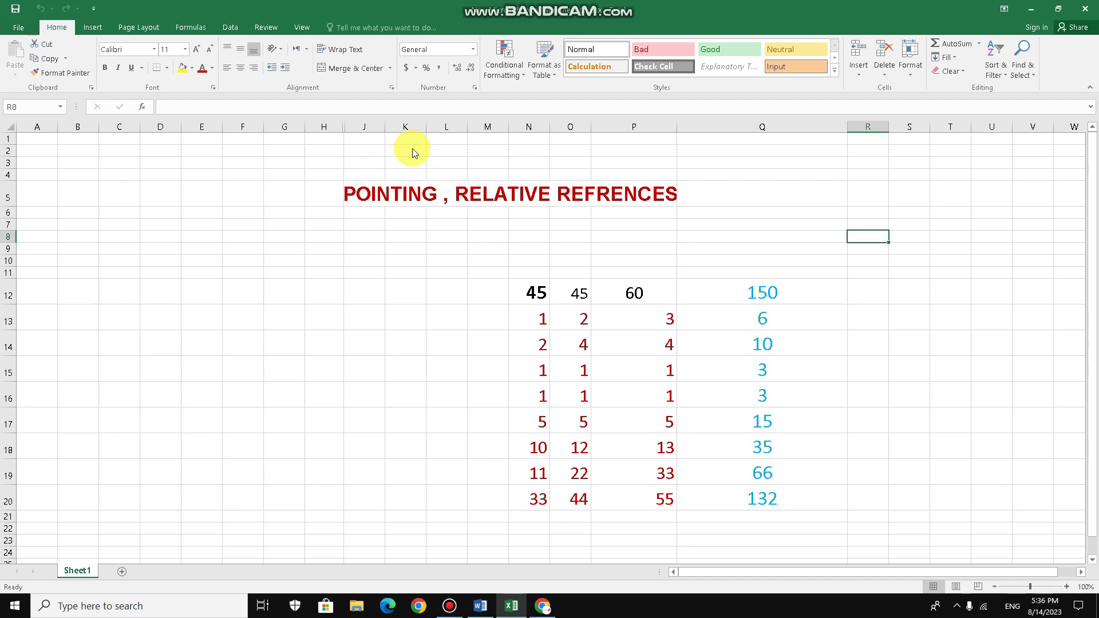
key(super+Tab)
click(175, 284)
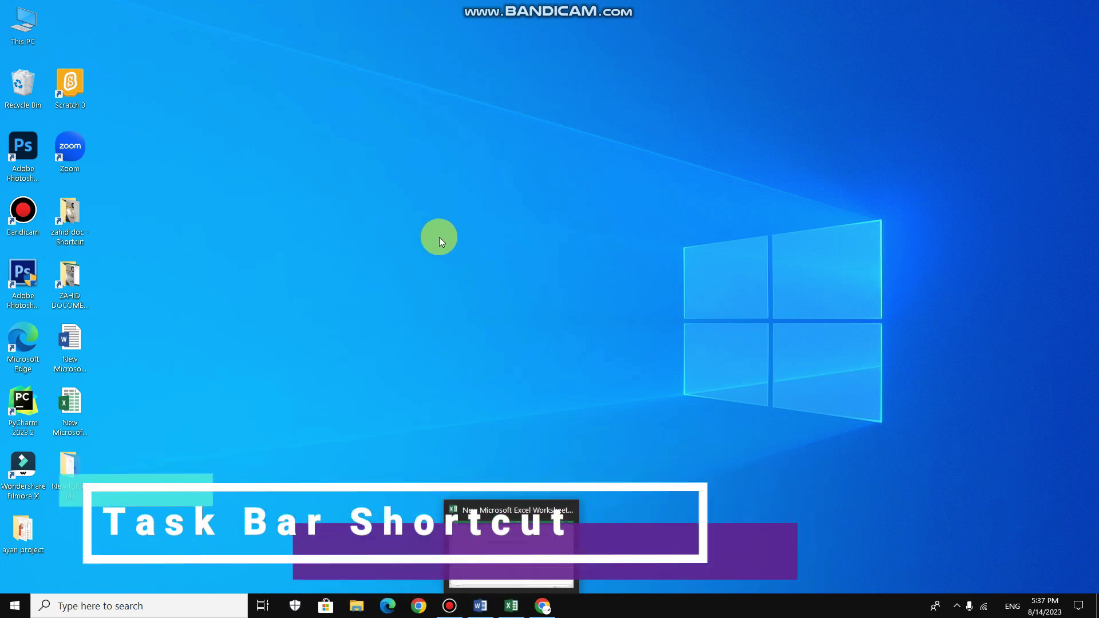
Pin the Adobe Photoshop CS6 desktop shortcut to the taskbar and unpin it again, twice in a row
mouse_move(482, 604)
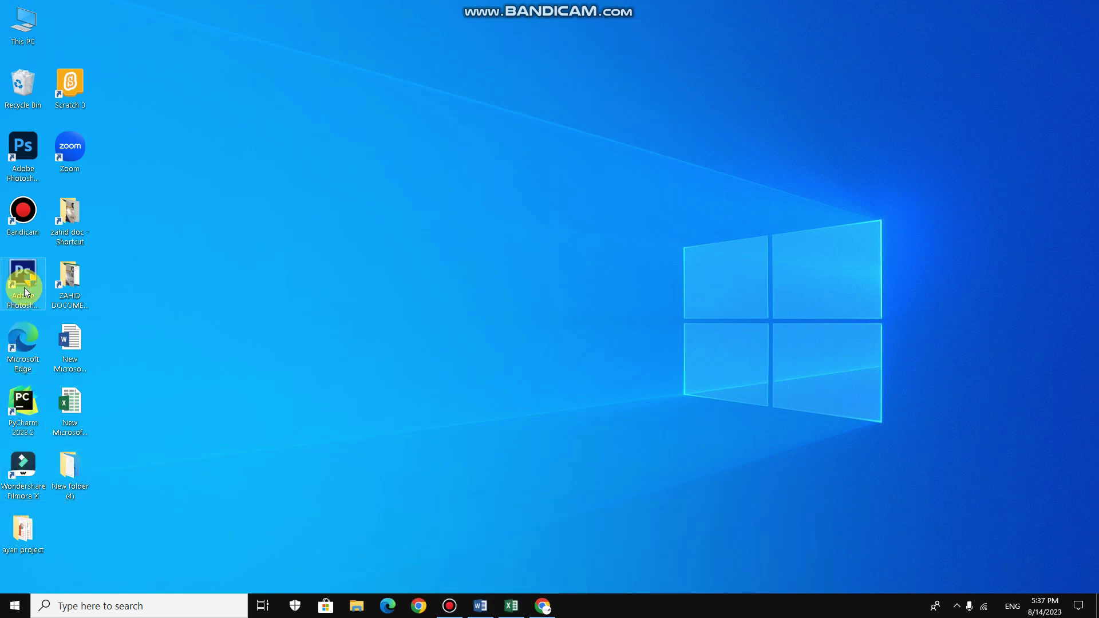
drag(28, 284, 586, 615)
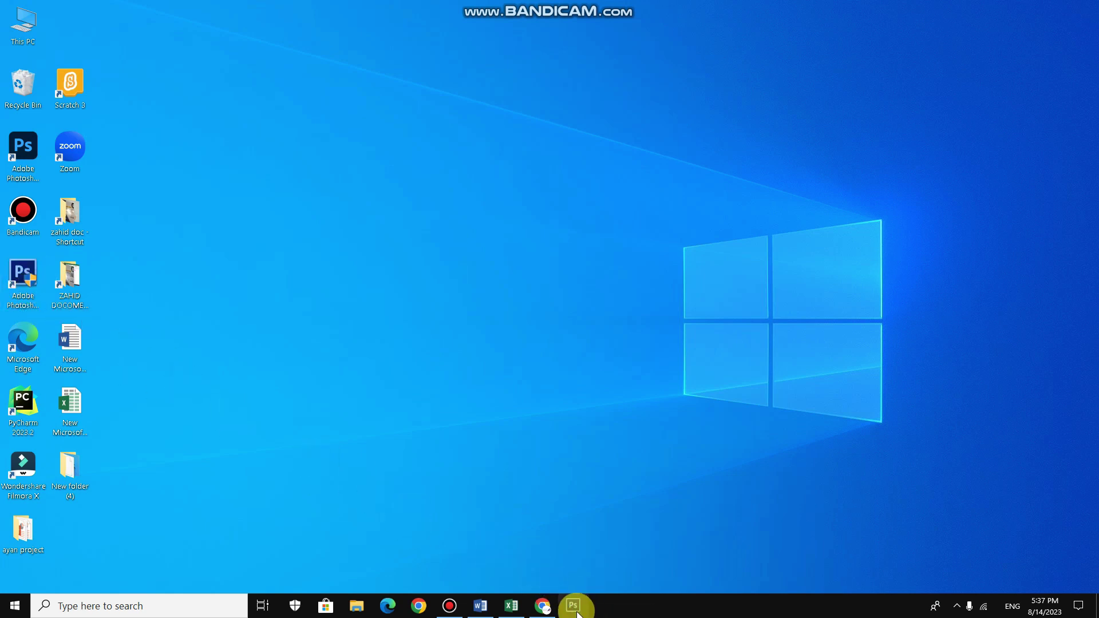
right_click(573, 605)
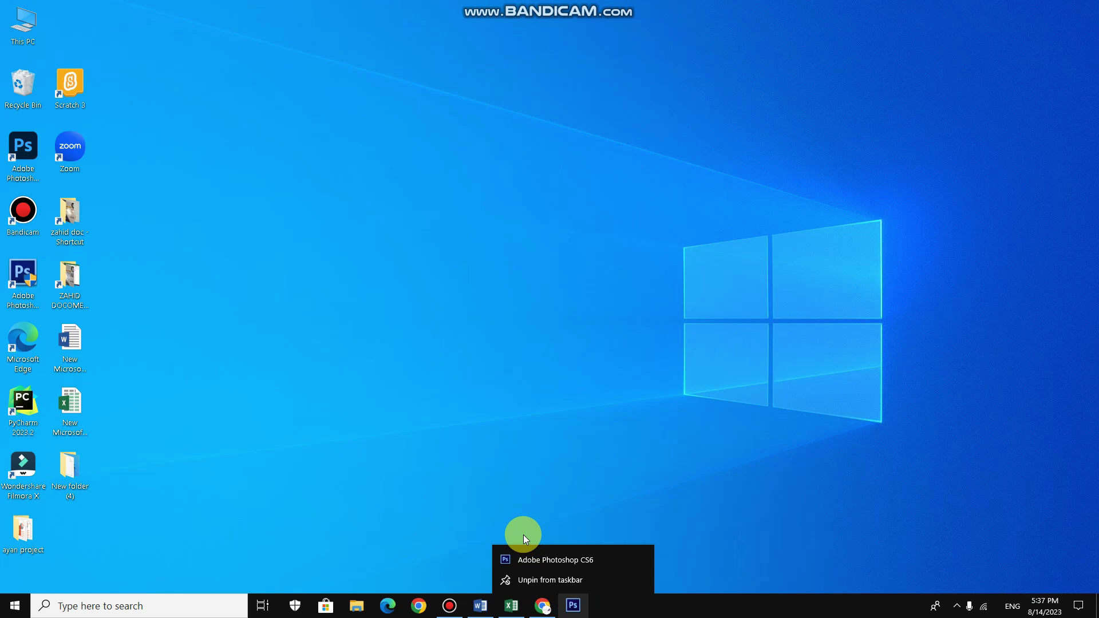
click(541, 580)
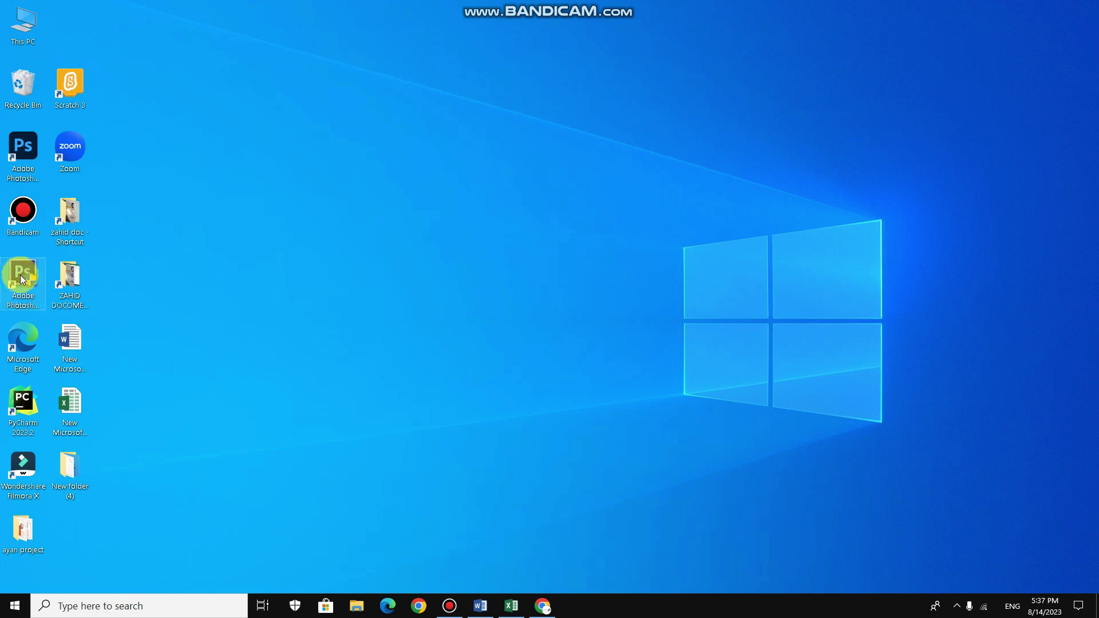
drag(24, 277, 588, 601)
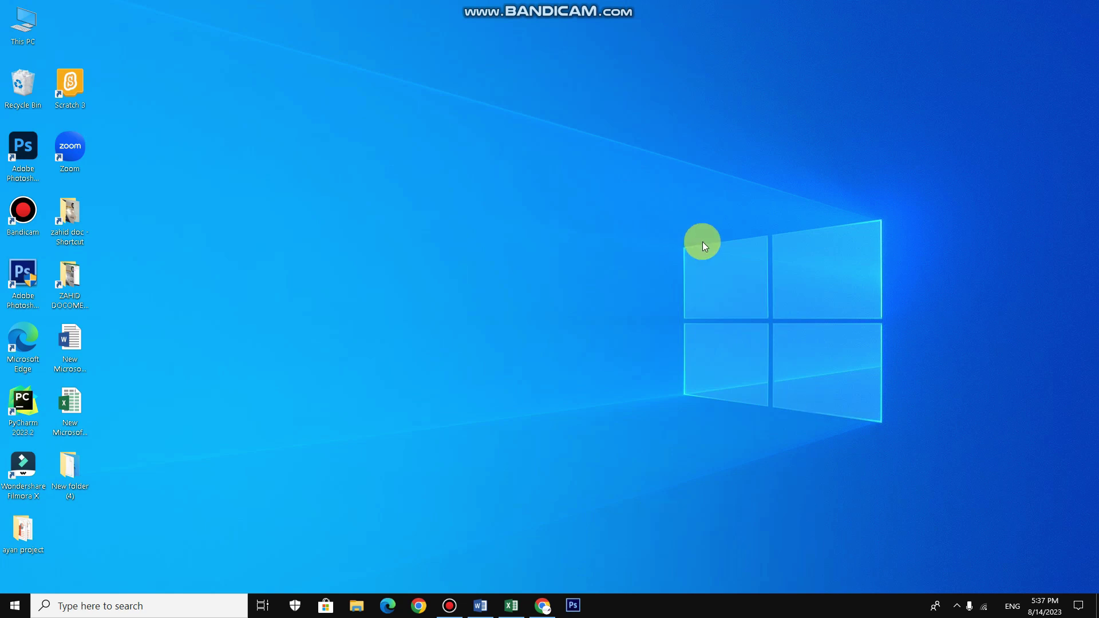
right_click(574, 609)
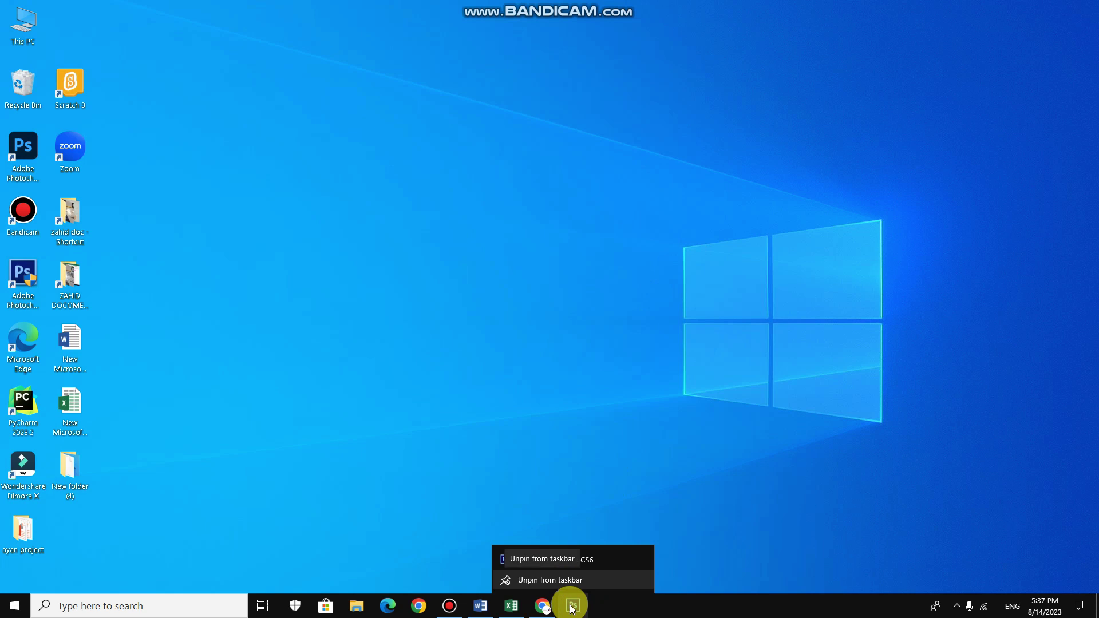
click(550, 582)
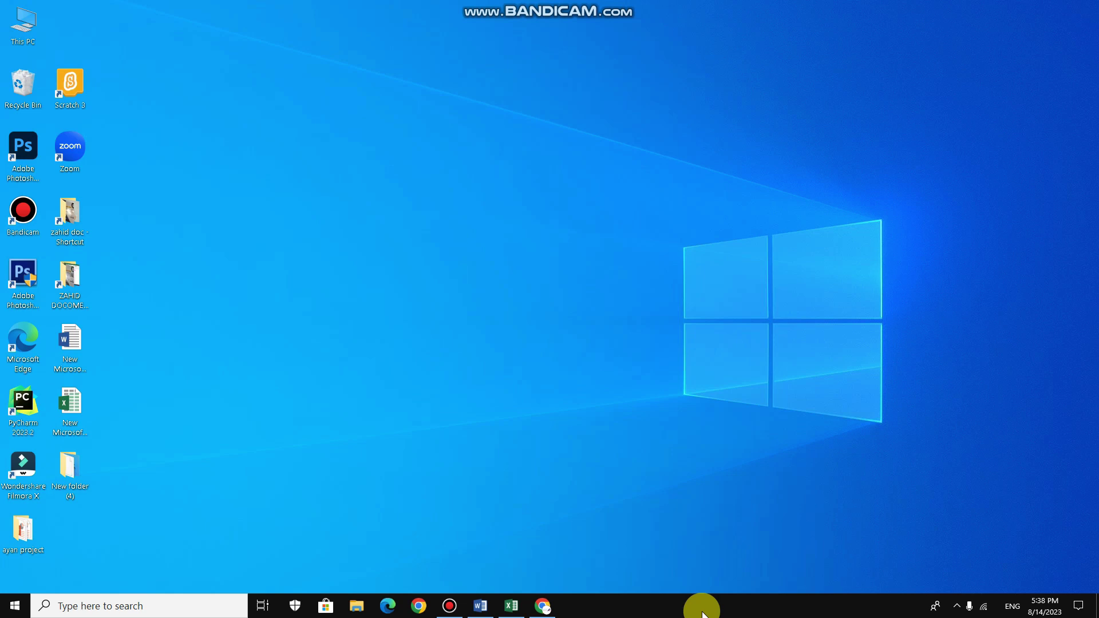
Cycle through the open windows in the window switcher, bringing up the Excel worksheet and the Chrome window
key(alt+Tab)
key(alt+Tab)
key(alt+Tab)
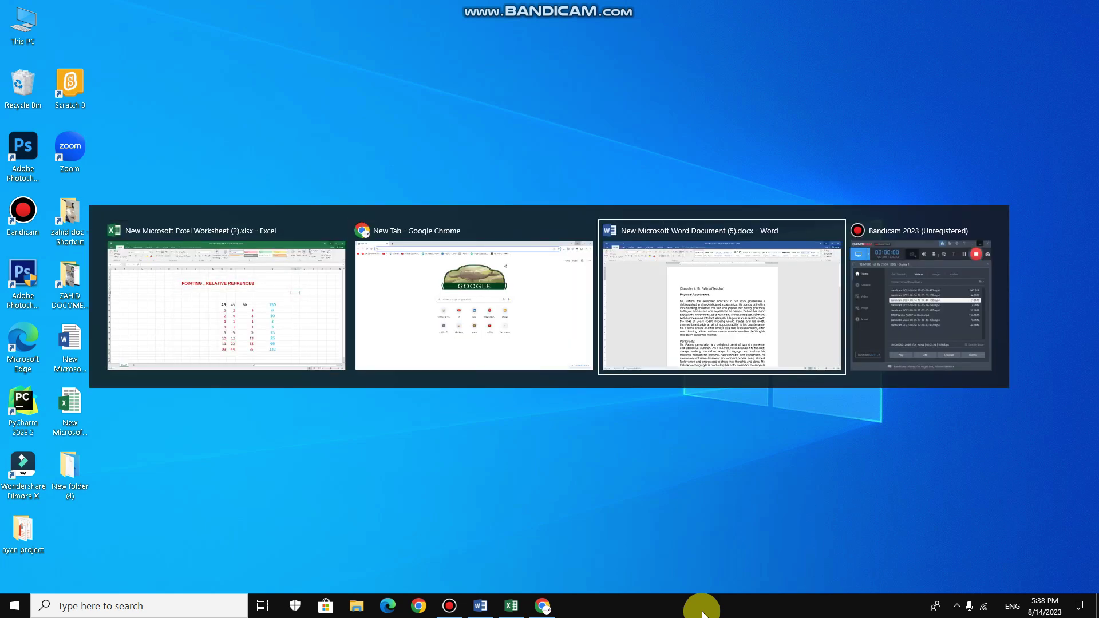
key(alt+Tab)
key(alt+Tab)
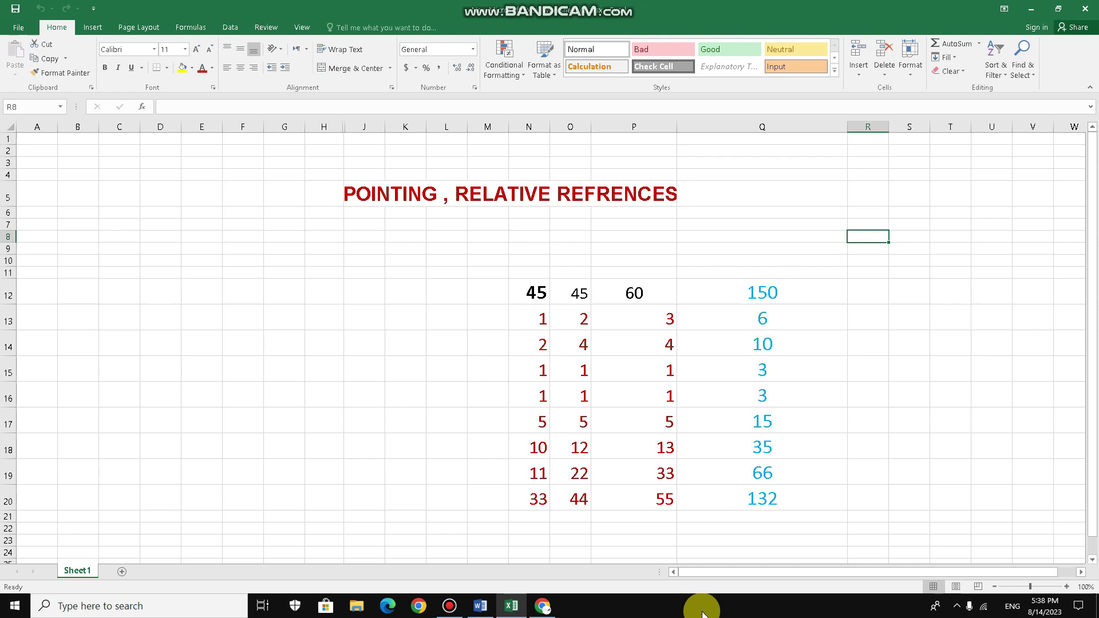
key(alt+Tab)
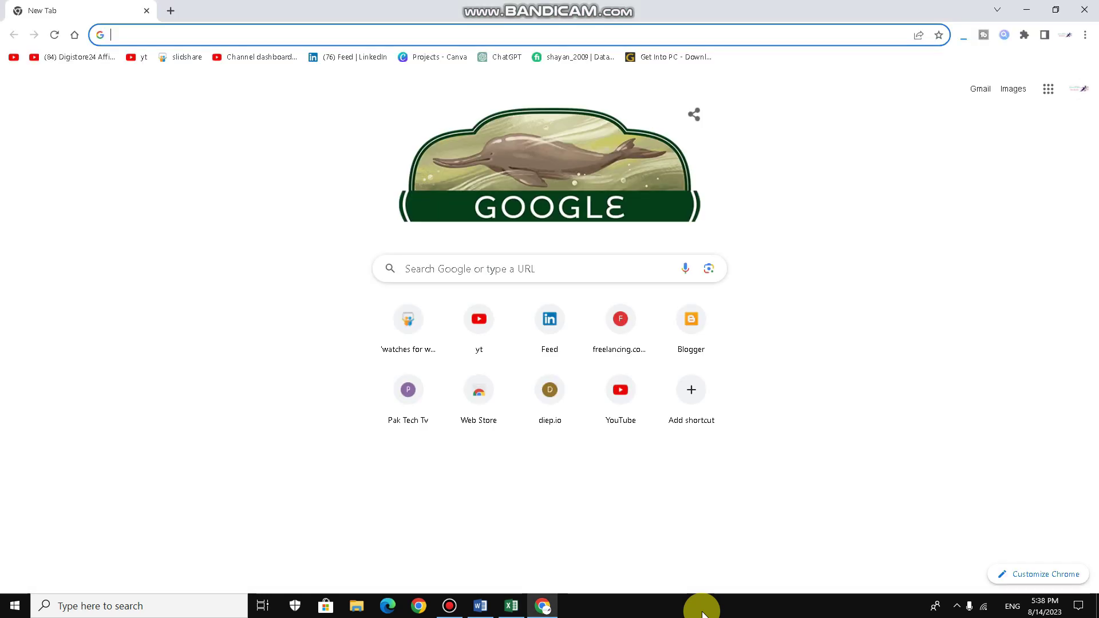
Switch from Chrome to the Word document and back to the Excel worksheet with the window switcher
key(alt+Tab)
key(Tab)
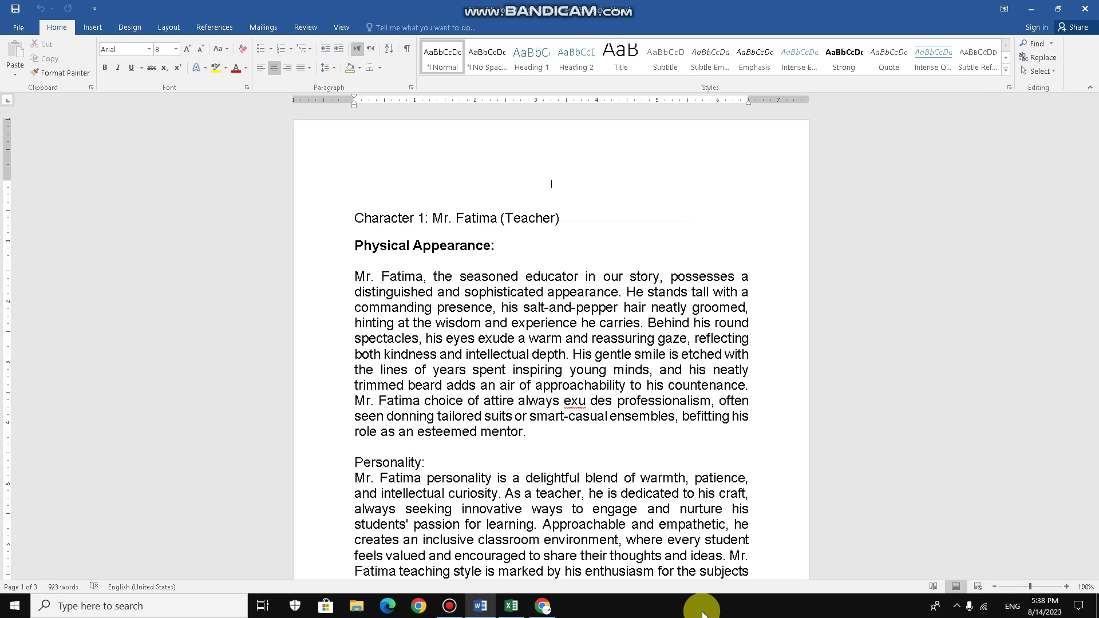
key(alt+Tab)
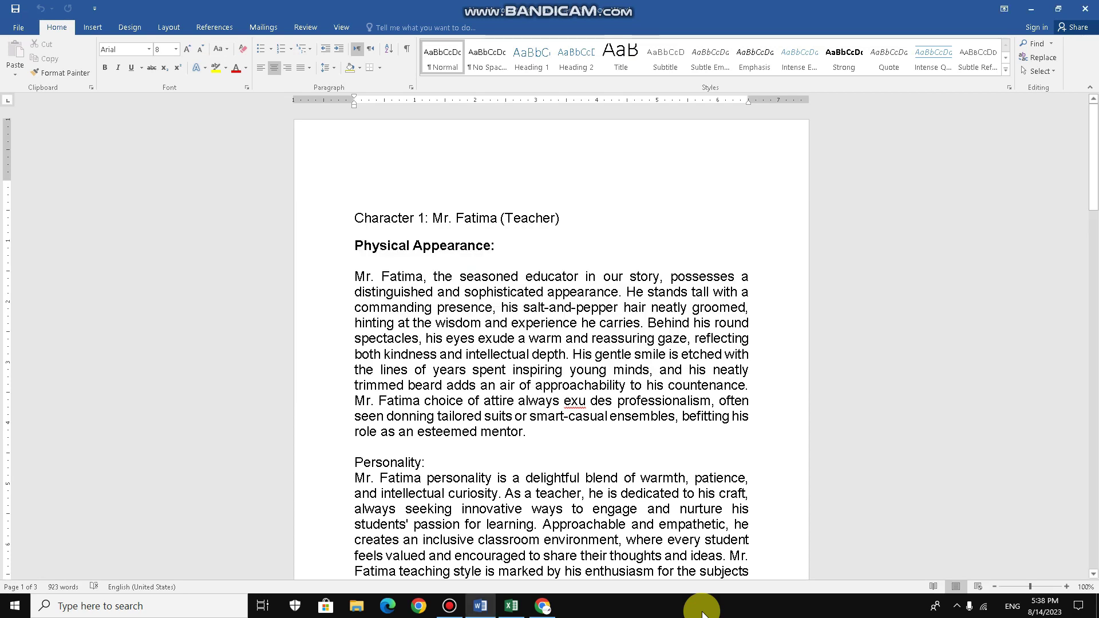
key(alt+Tab)
key(Tab)
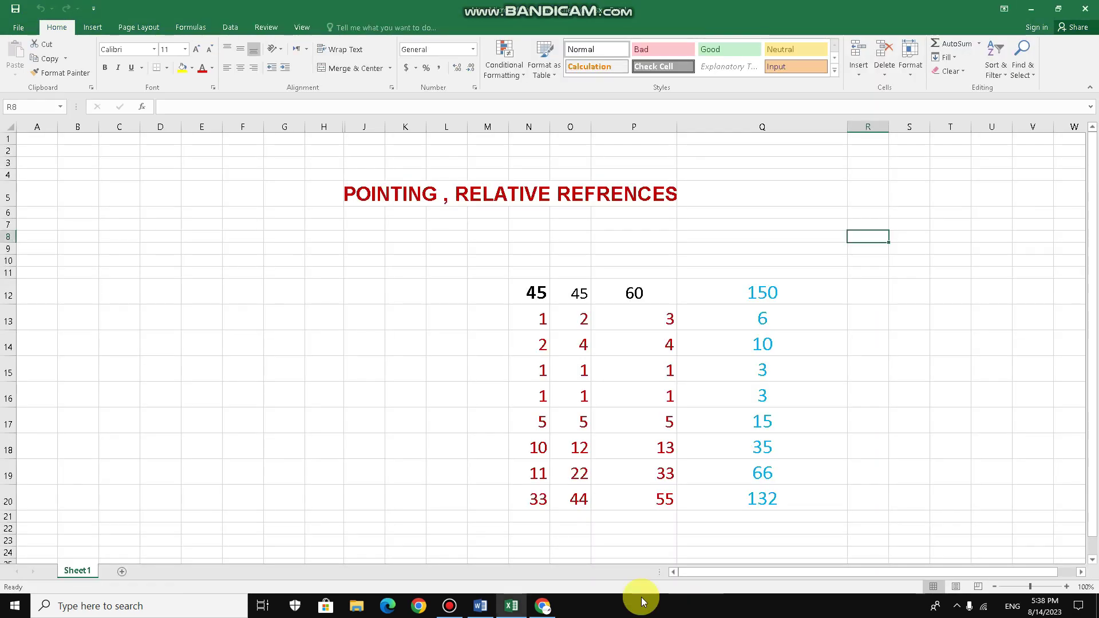
Bring the Word document and the Chrome window to the front through their taskbar entries
mouse_move(511, 606)
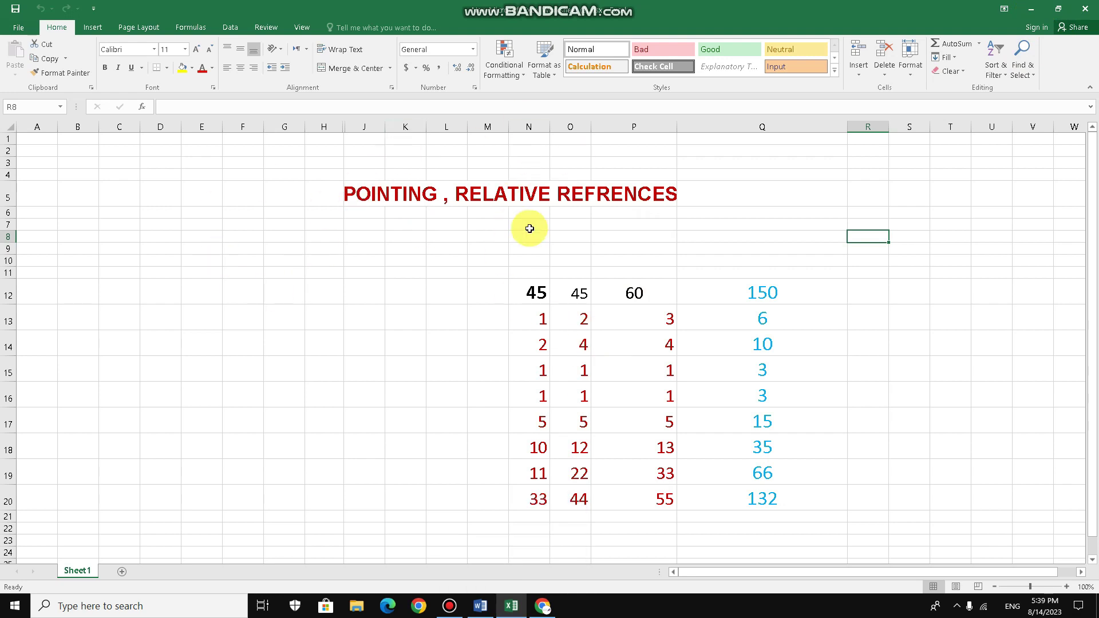
click(481, 611)
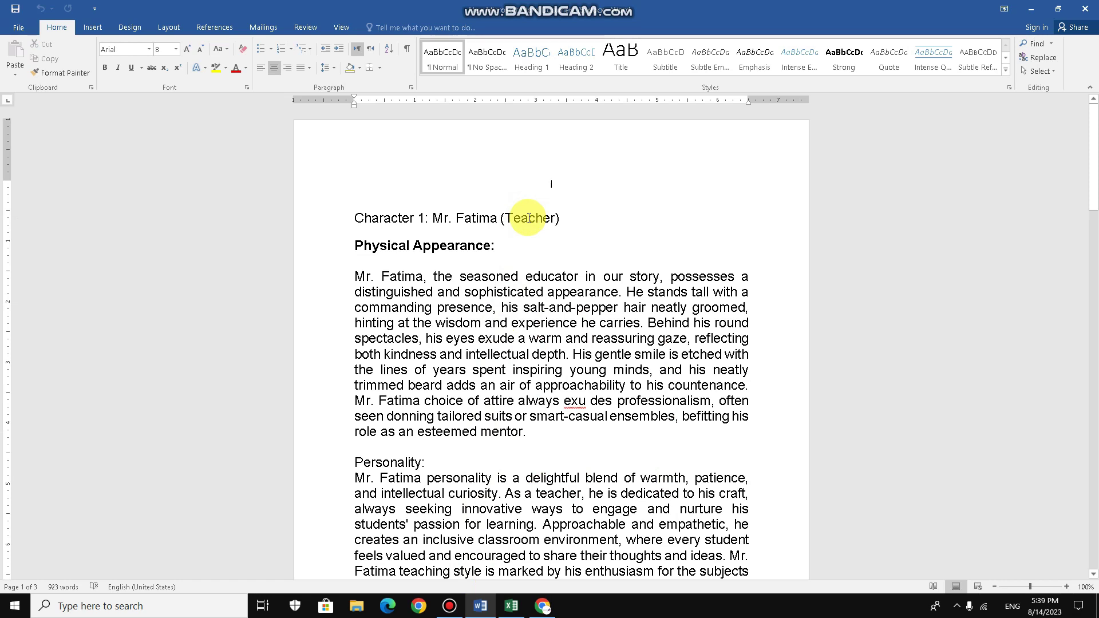
mouse_move(545, 610)
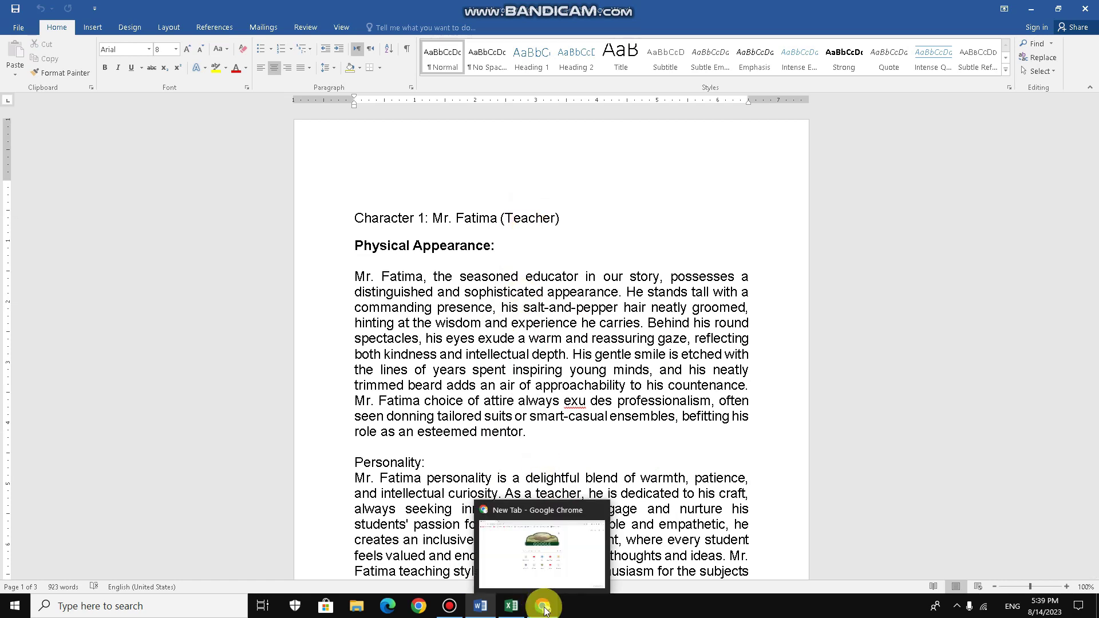
click(544, 607)
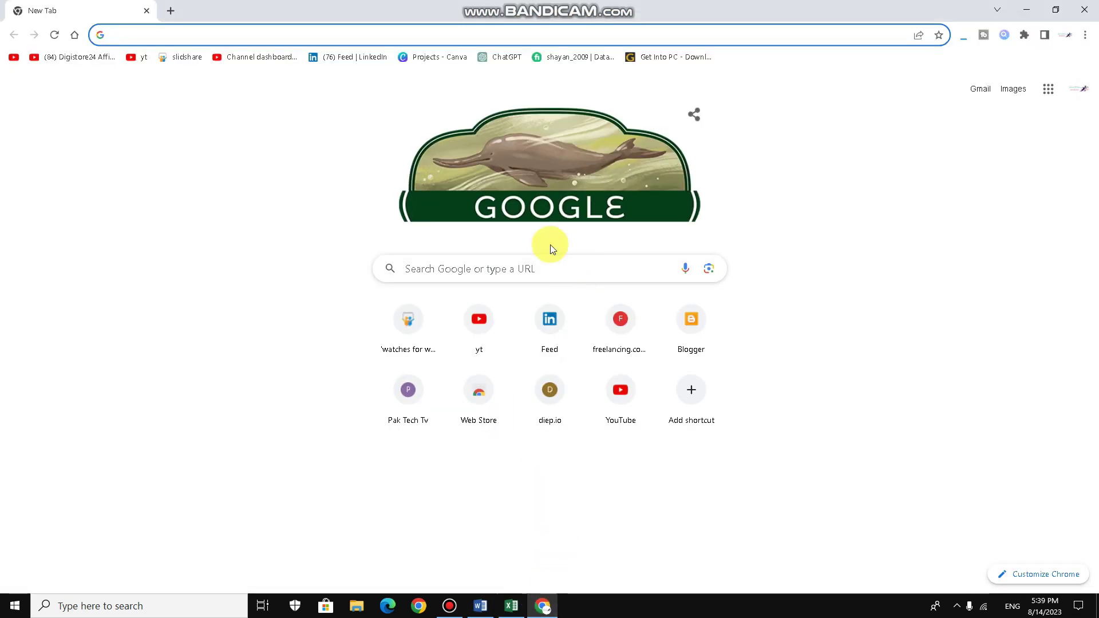
Search Google for "pakistan main cities names"
click(490, 275)
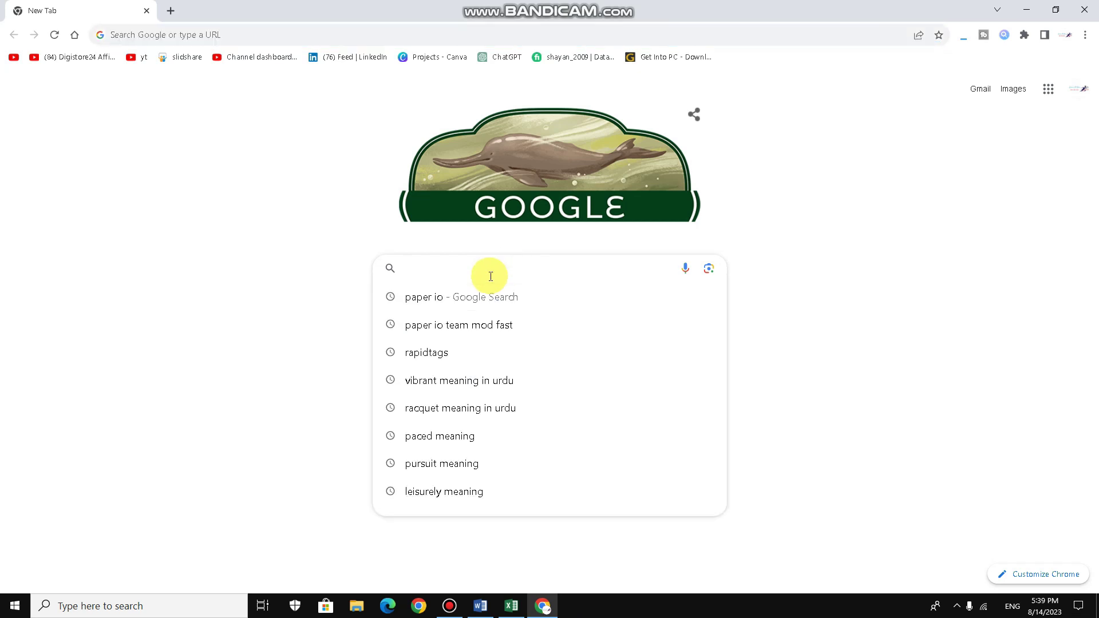
text(pakta)
key(BackSpace)
key(BackSpace)
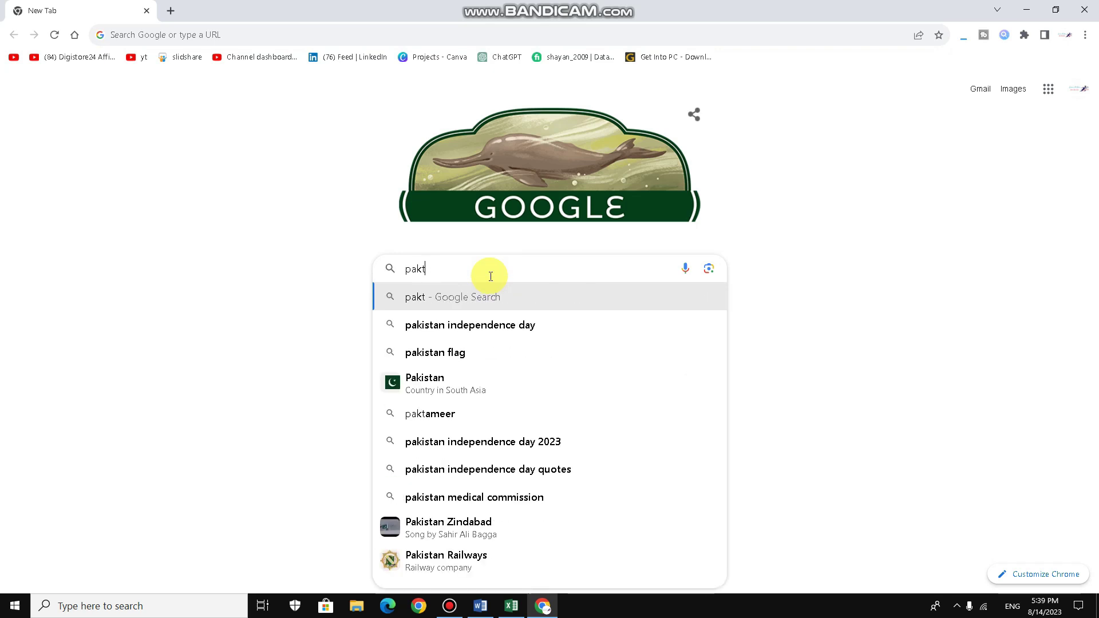
text(istan m)
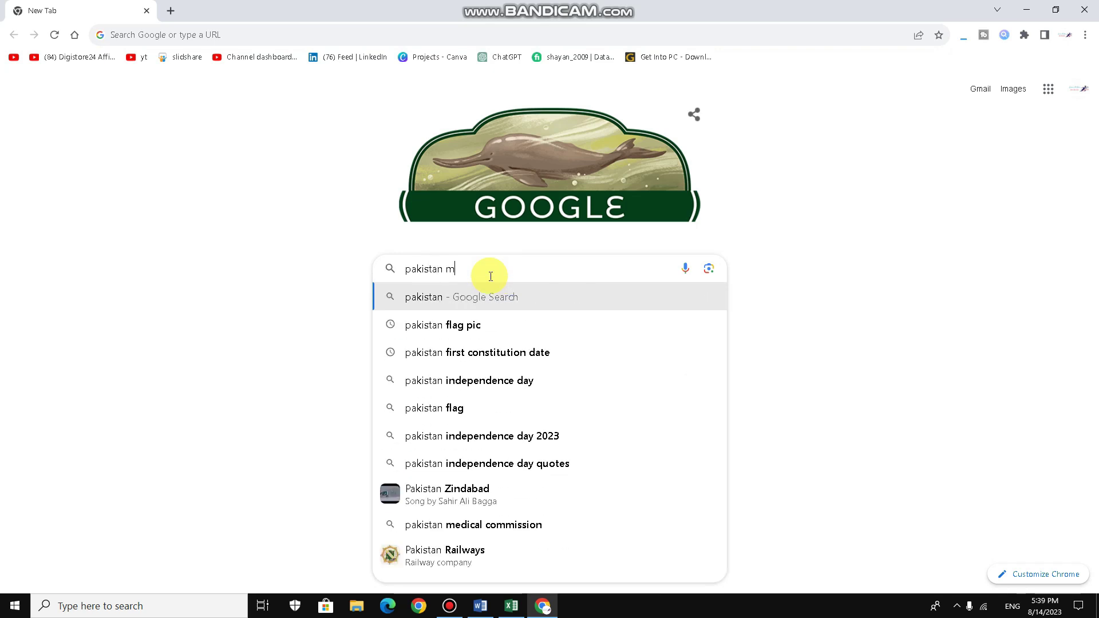
text(ain citi)
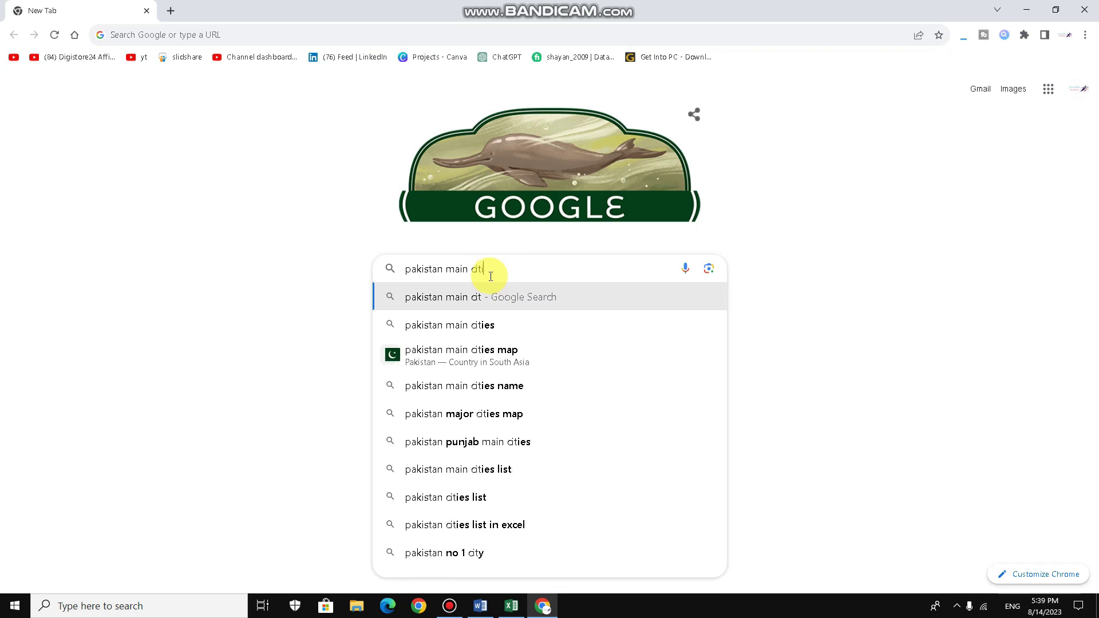
text(ers)
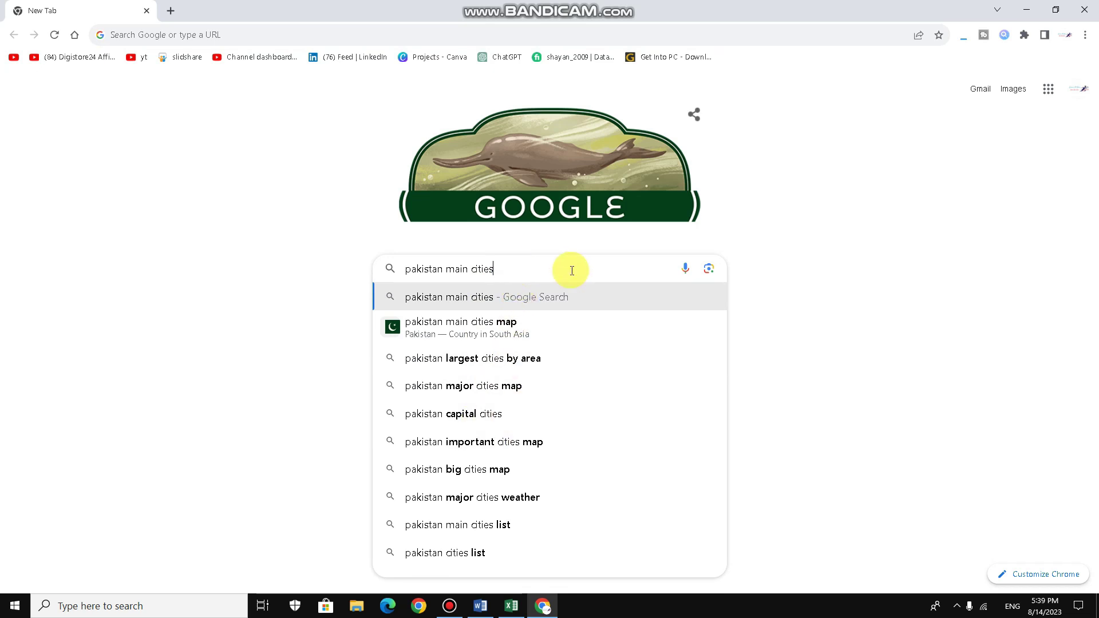
text(names)
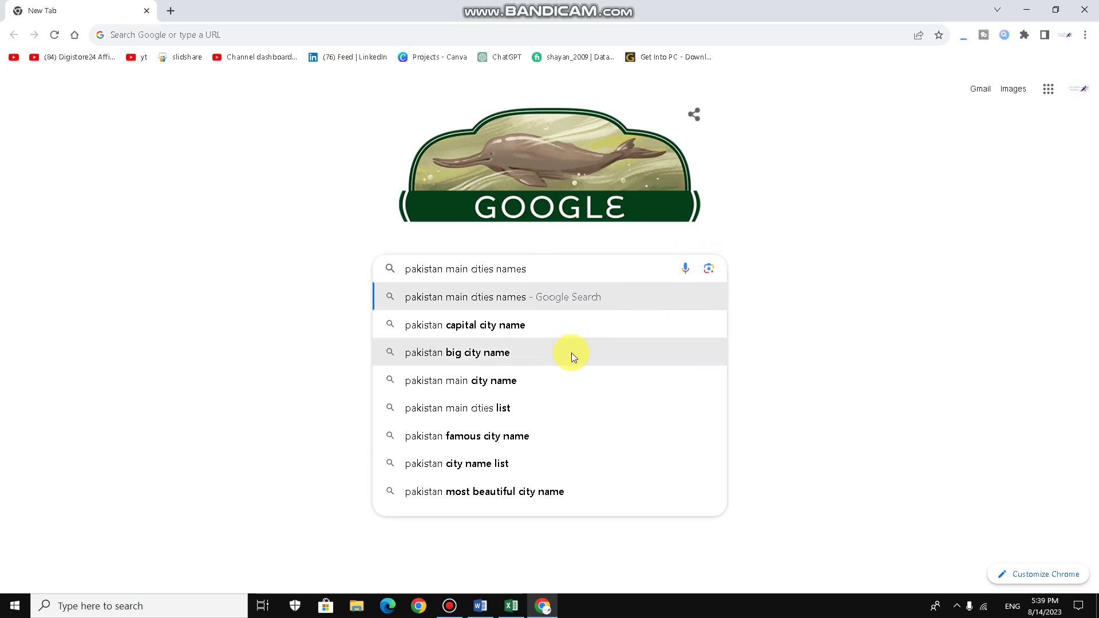
key(Return)
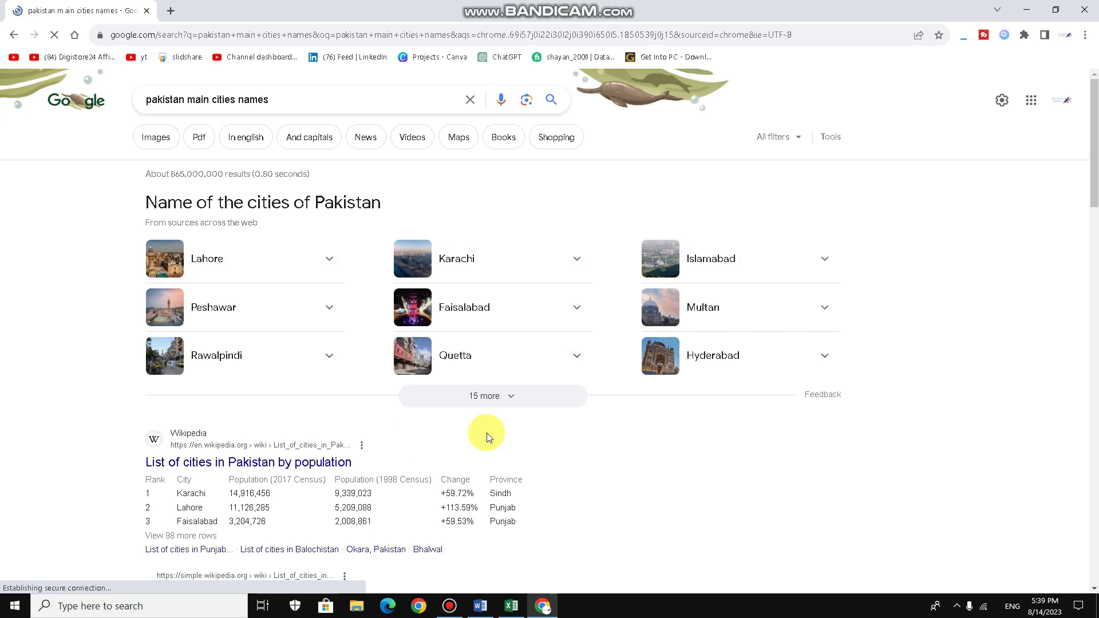
Switch from Chrome to the Excel worksheet and minimize all open windows to return to the desktop
key(alt+Tab)
key(alt+Tab)
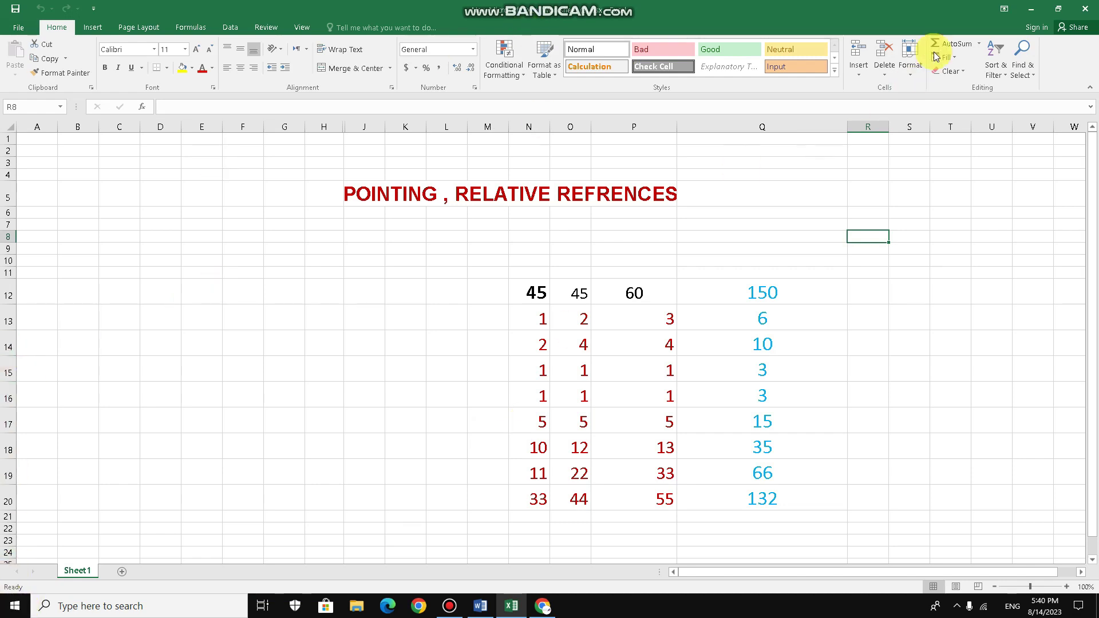
click(1022, 13)
click(1023, 12)
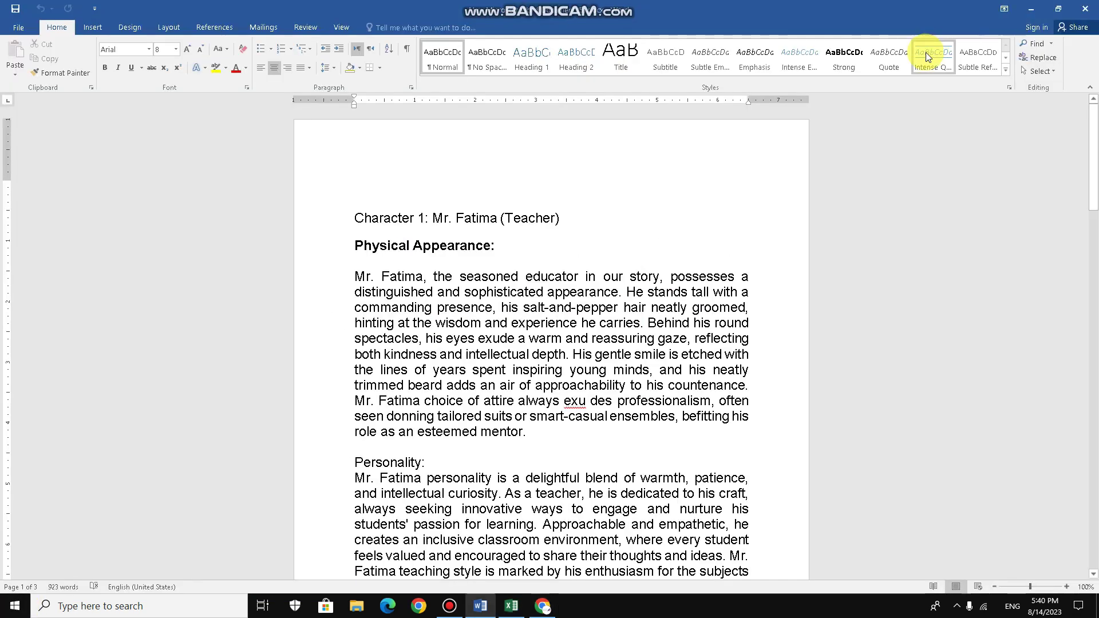
click(1022, 11)
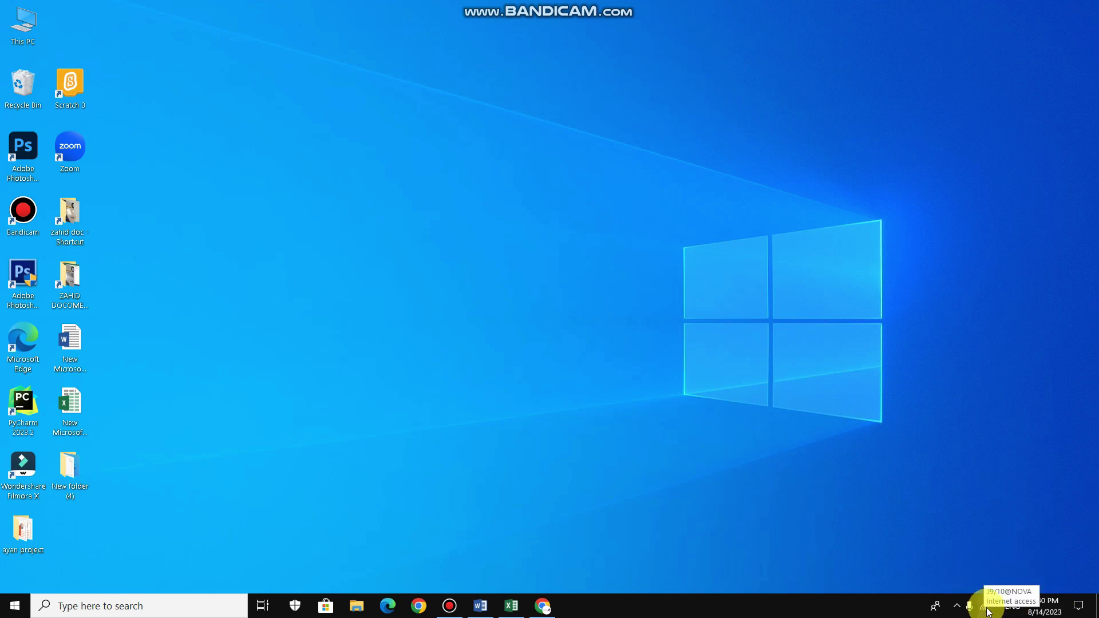
Look through the hidden notification-area icons, the calendar and the notification center, and dismiss them
click(957, 606)
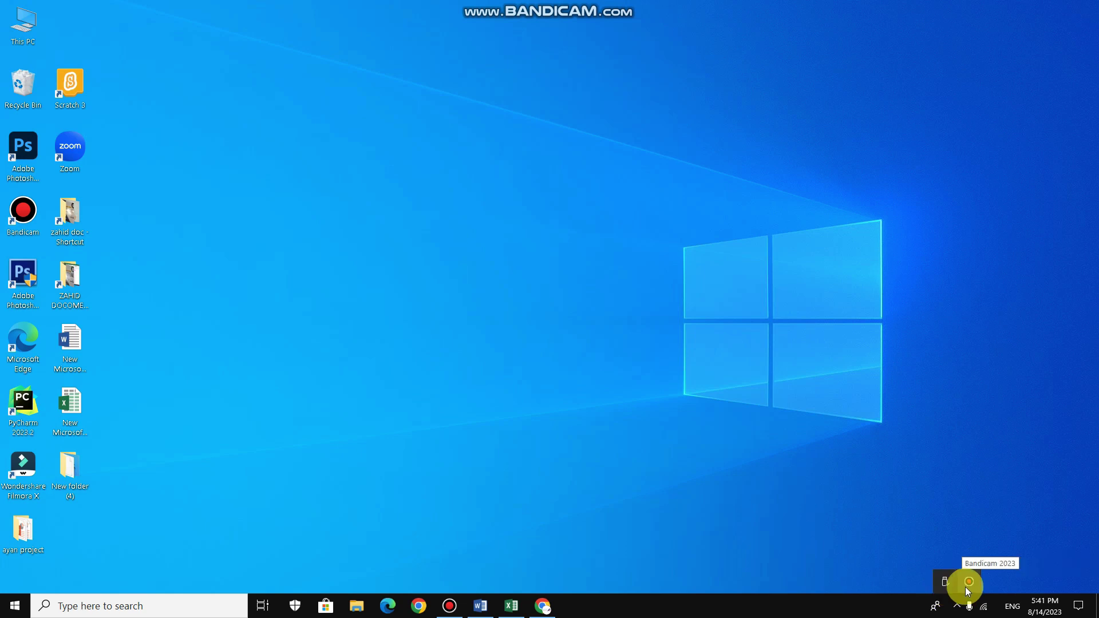
click(1054, 611)
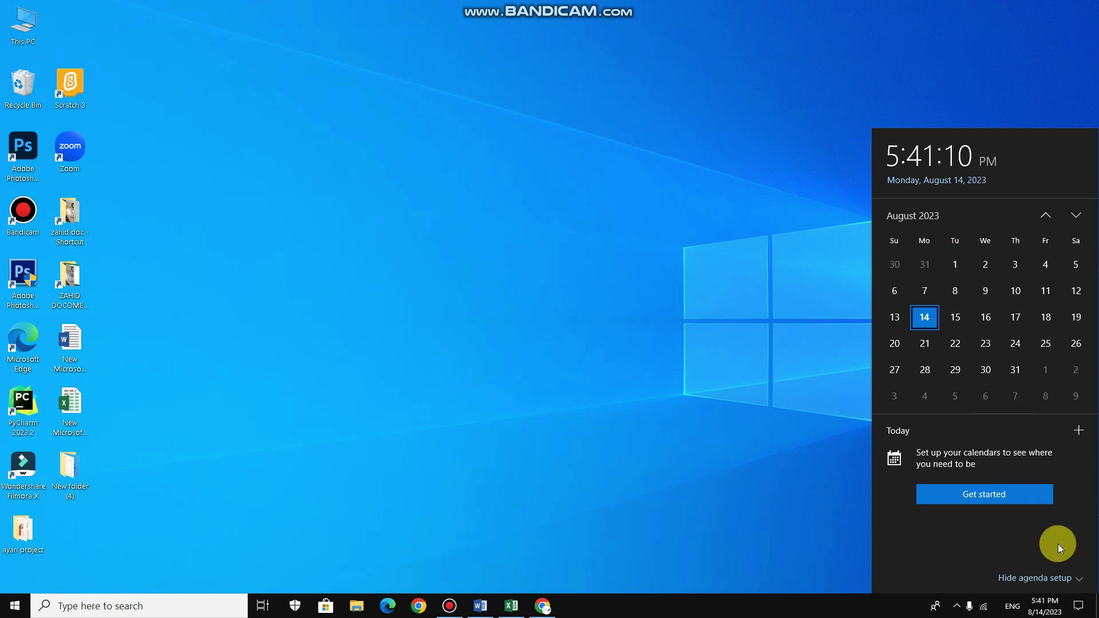
click(1078, 606)
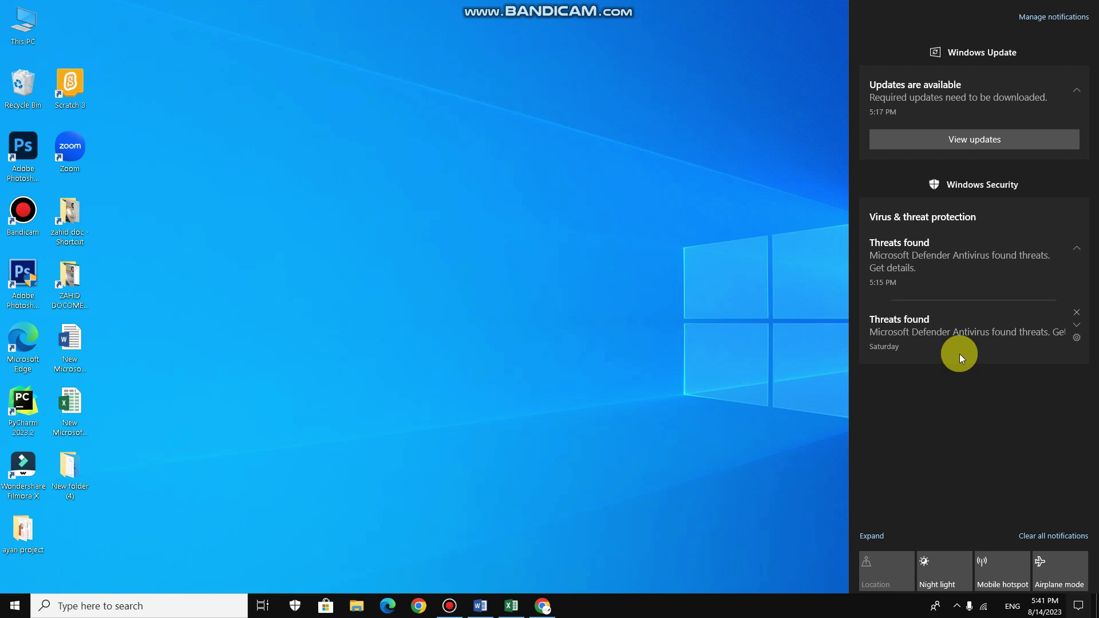
click(829, 568)
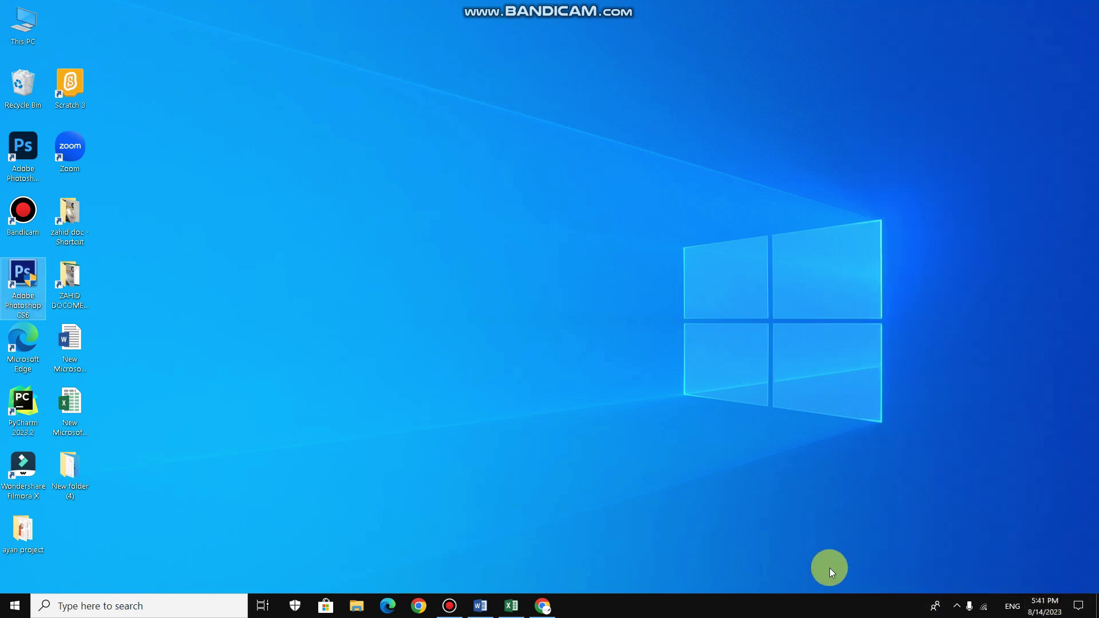